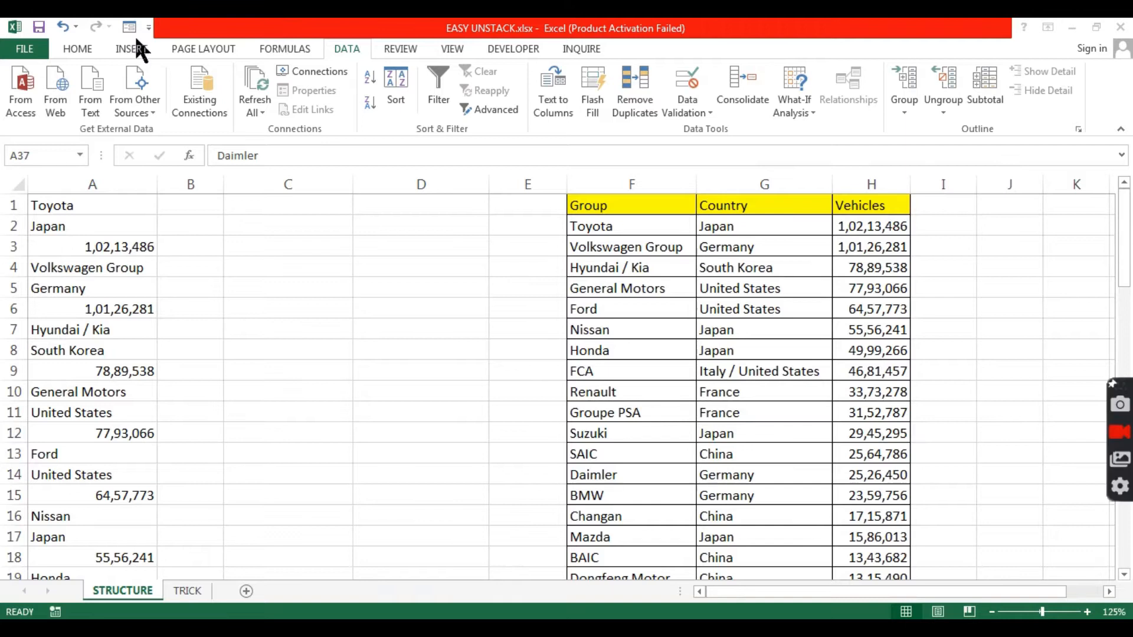
Examine the stacked data in column A and the Group, Country and Vehicles table in columns F to H on the STRUCTURE sheet.
left_click(70, 179)
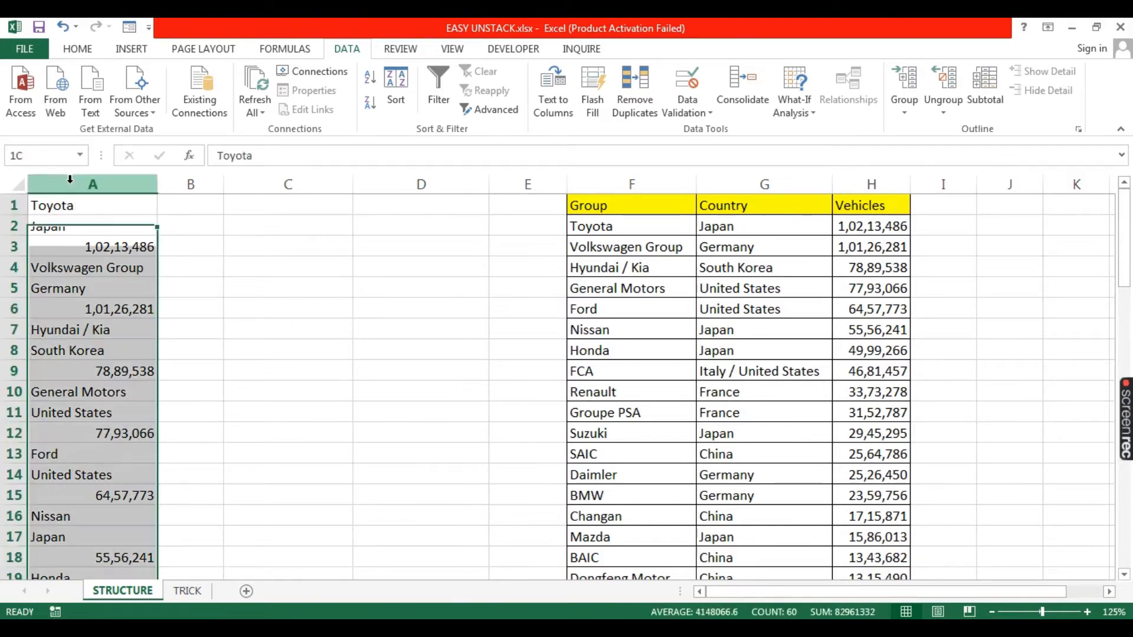
left_click(171, 269)
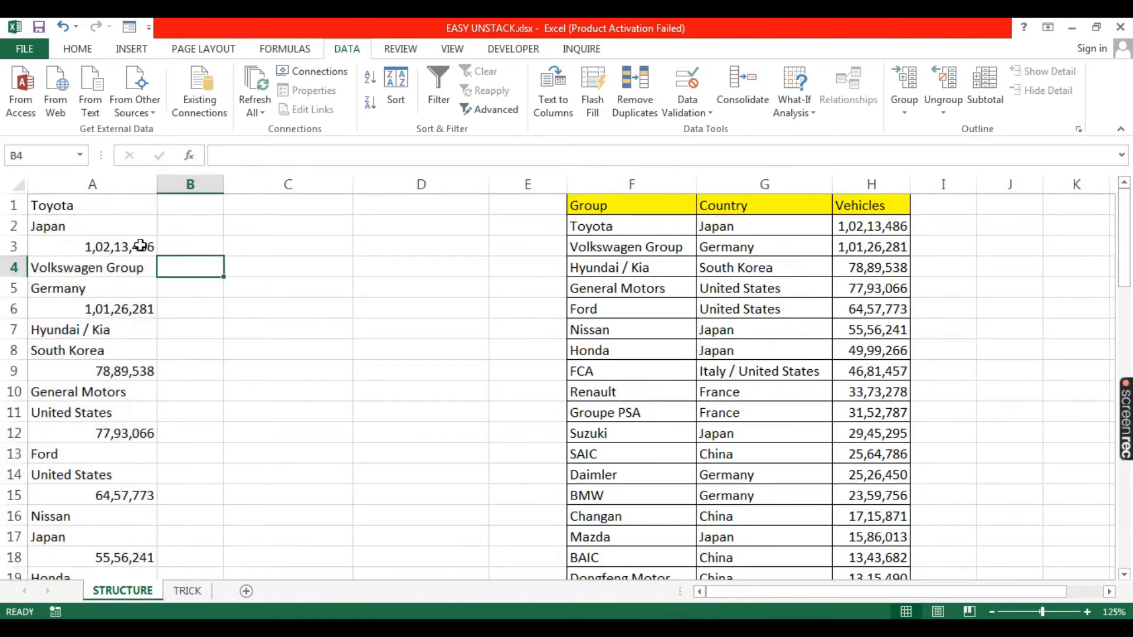
left_click(76, 187)
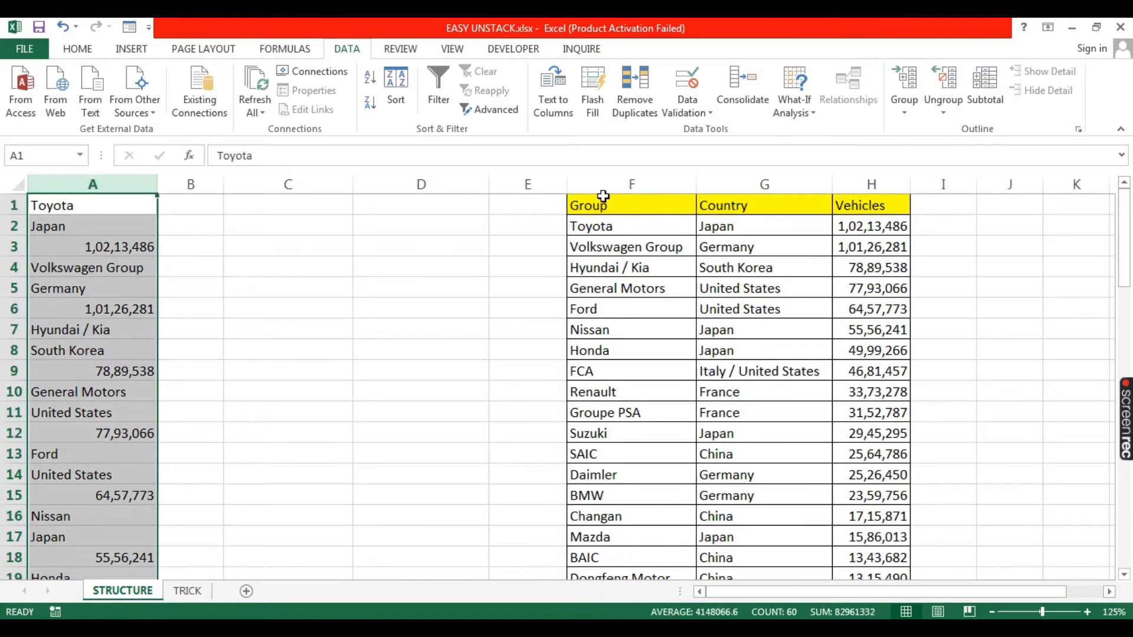
left_click_drag(578, 205, 873, 269)
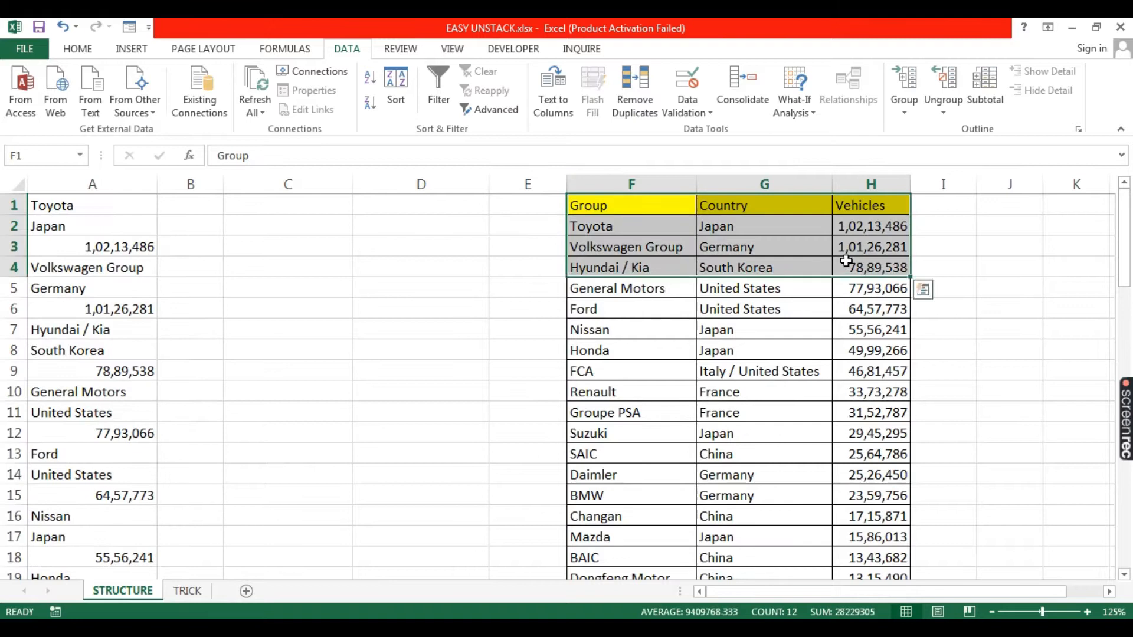
left_click(93, 185)
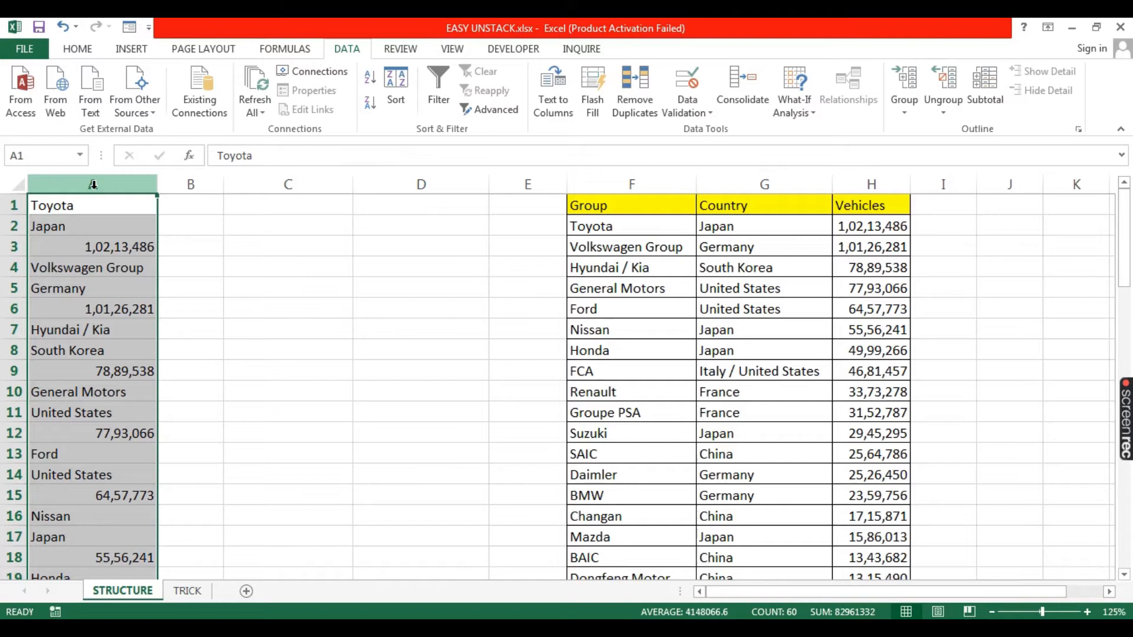
left_click(217, 304)
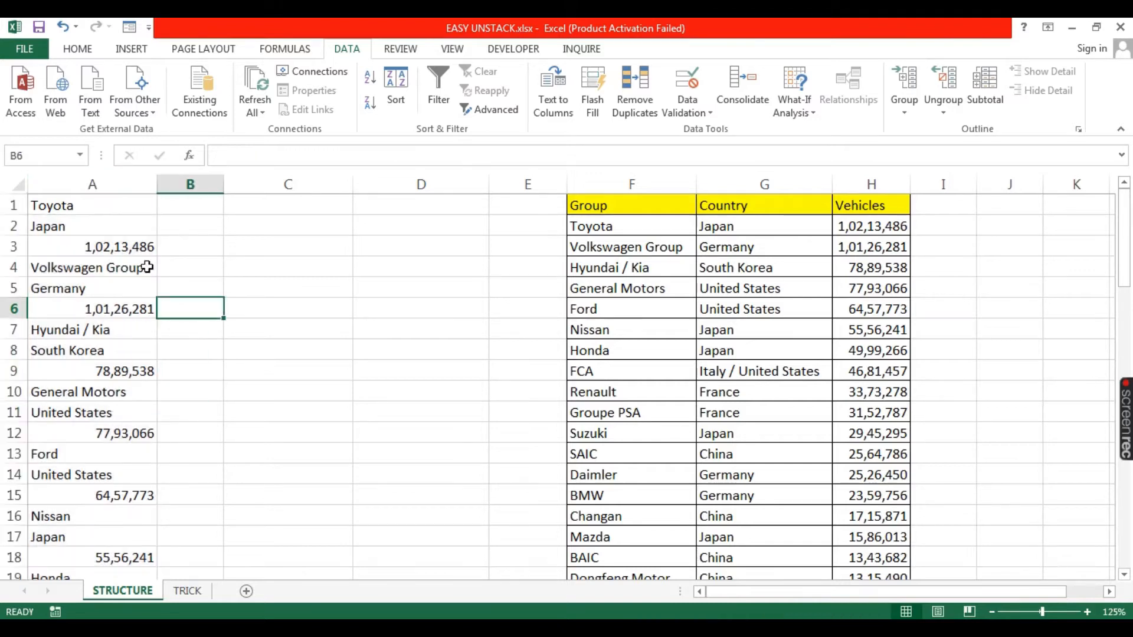
left_click(82, 187)
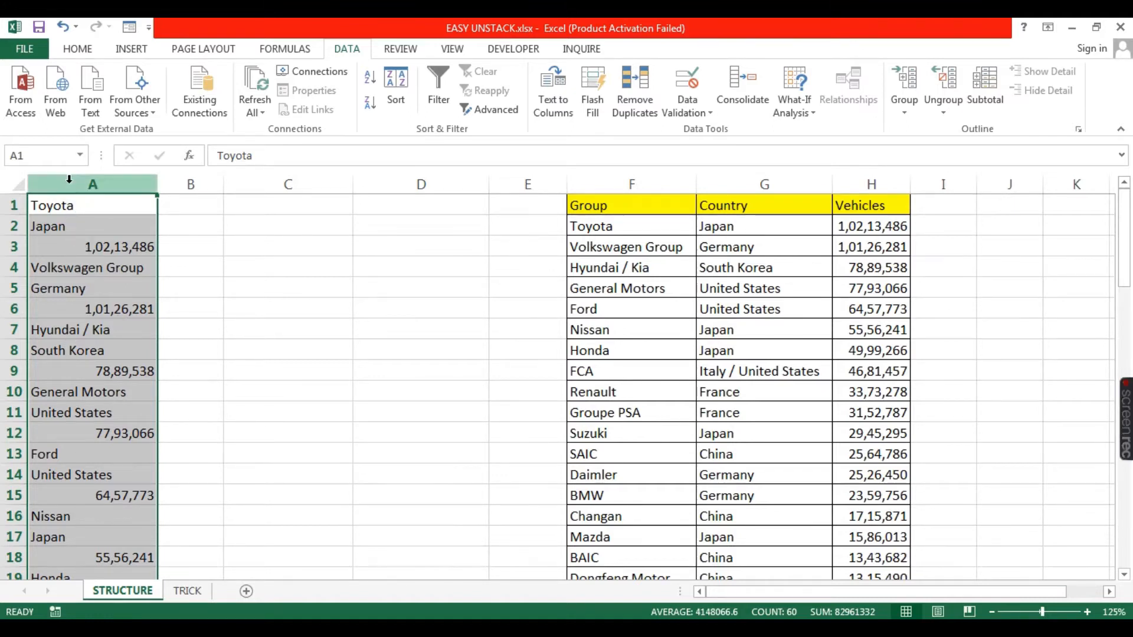
left_click_drag(632, 184, 868, 184)
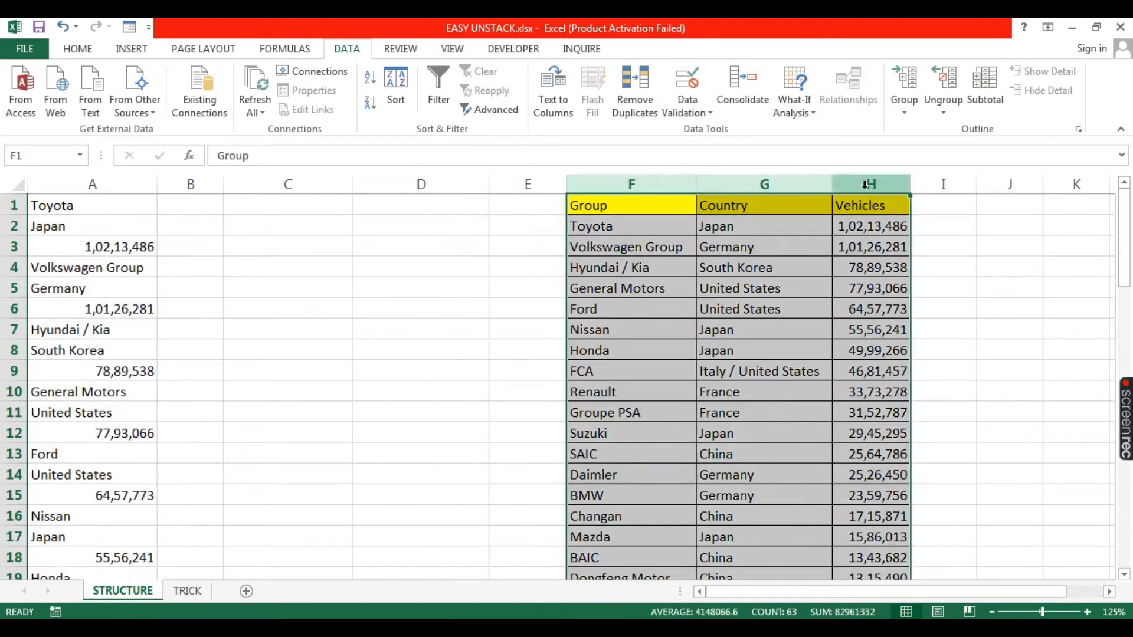
left_click(397, 285)
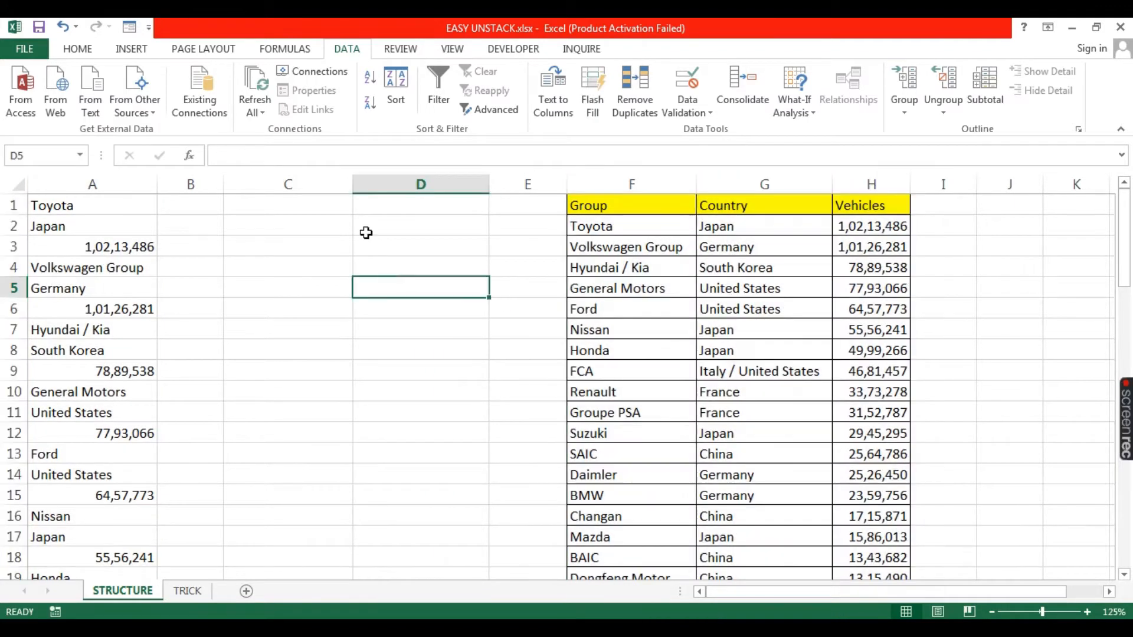
left_click(65, 186)
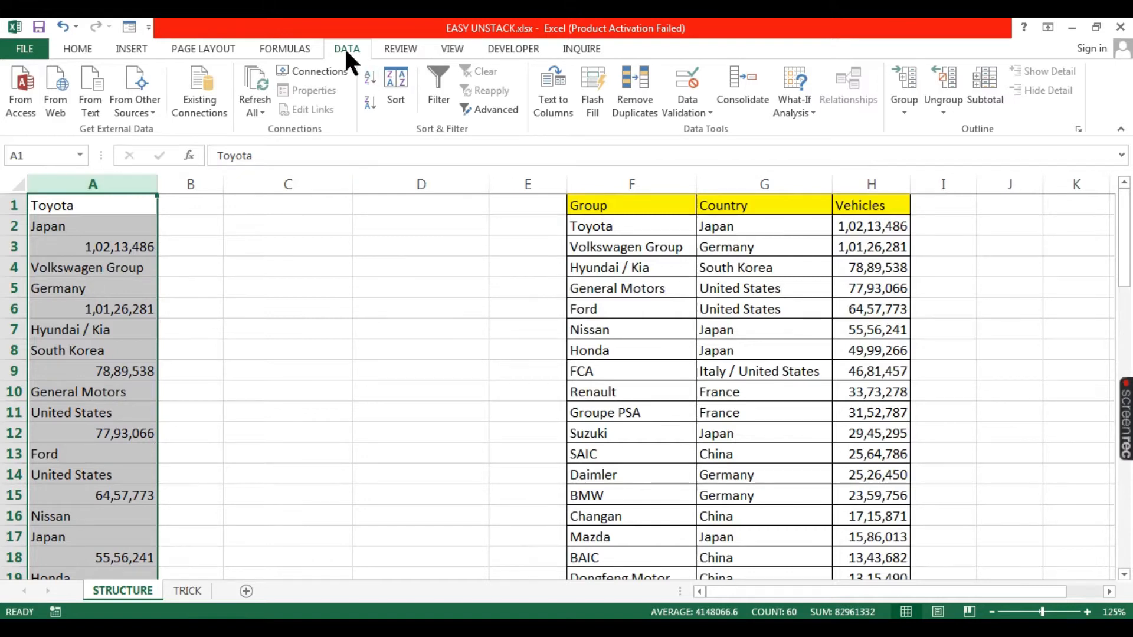
left_click(551, 102)
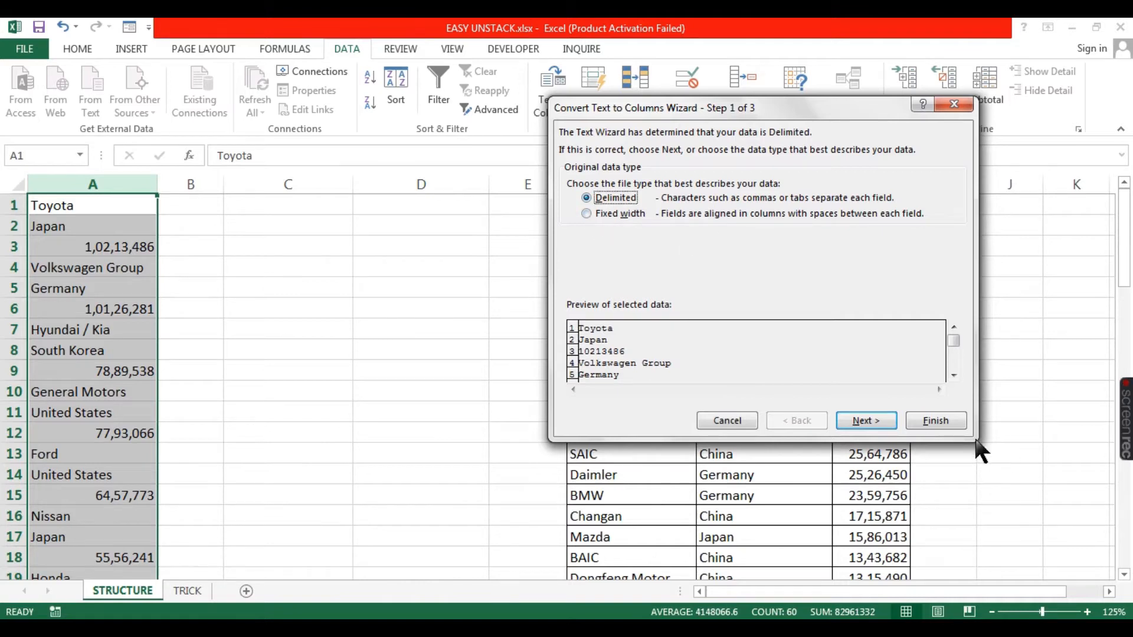
left_click(727, 420)
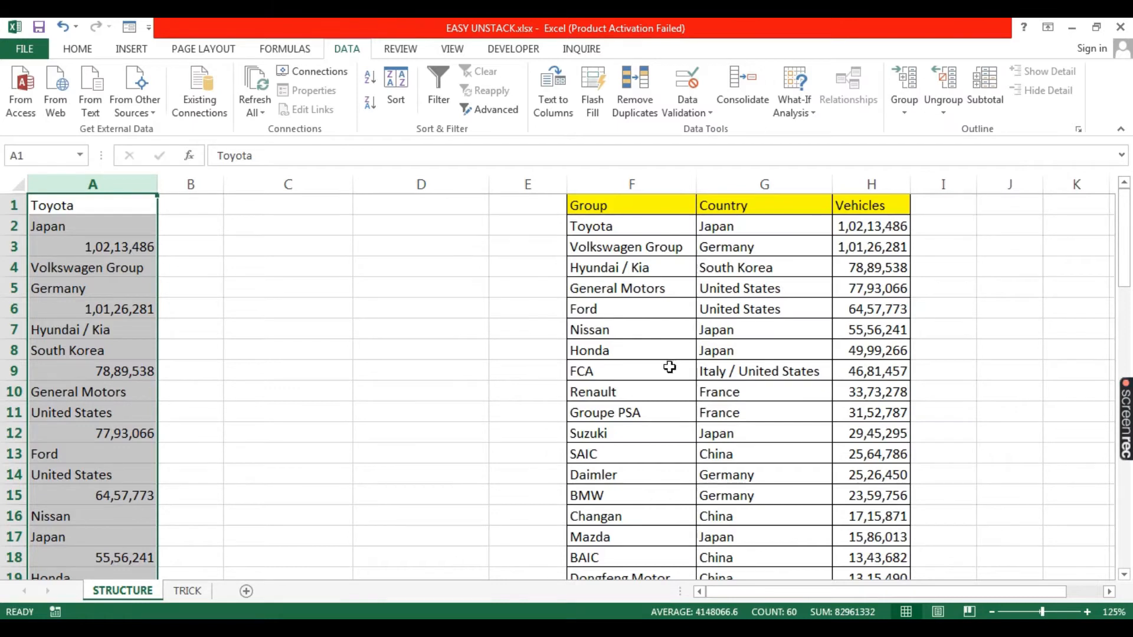
left_click(324, 293)
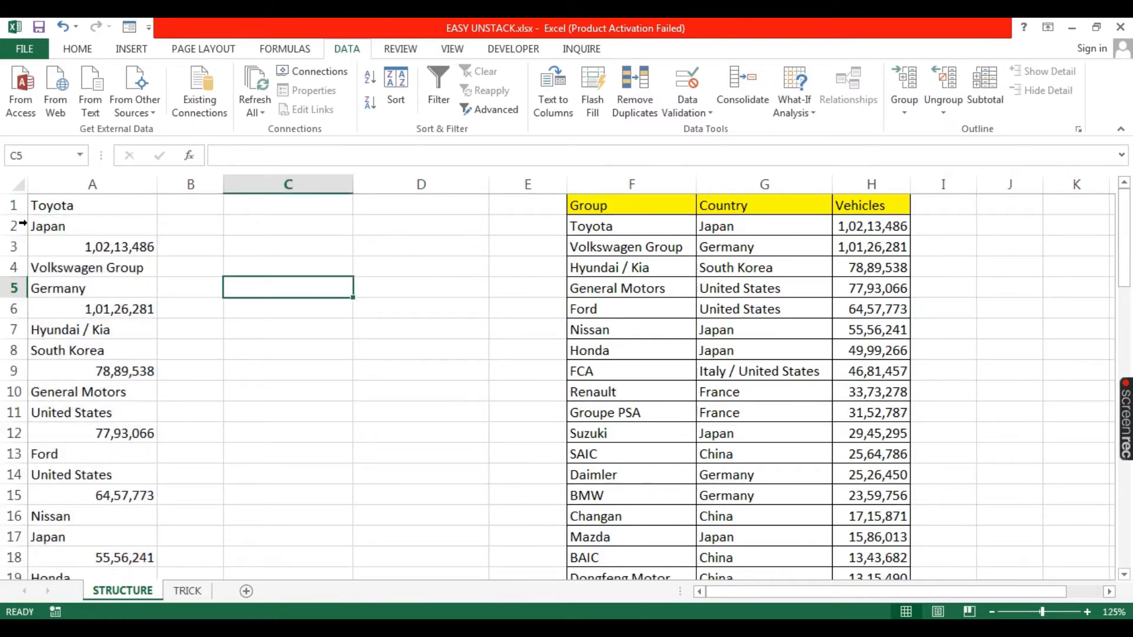
Copy the stacked list A1:A60 from the STRUCTURE sheet to cell A1 of the TRICK sheet.
left_click(76, 204)
key("ctrl+shift+Down")
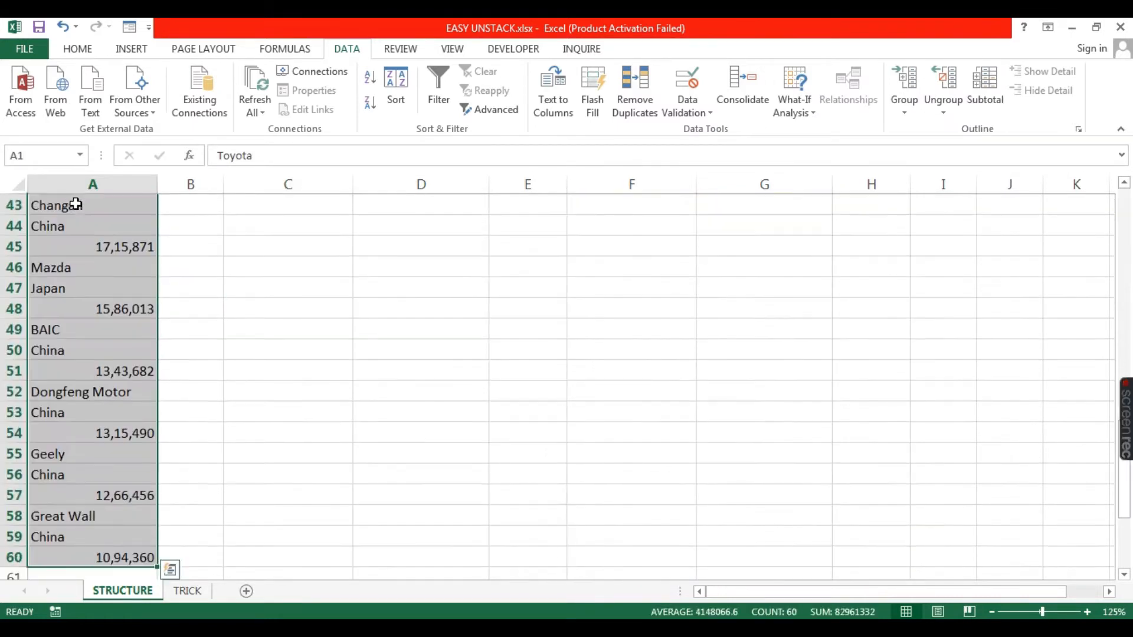
key("ctrl+c")
left_click(184, 590)
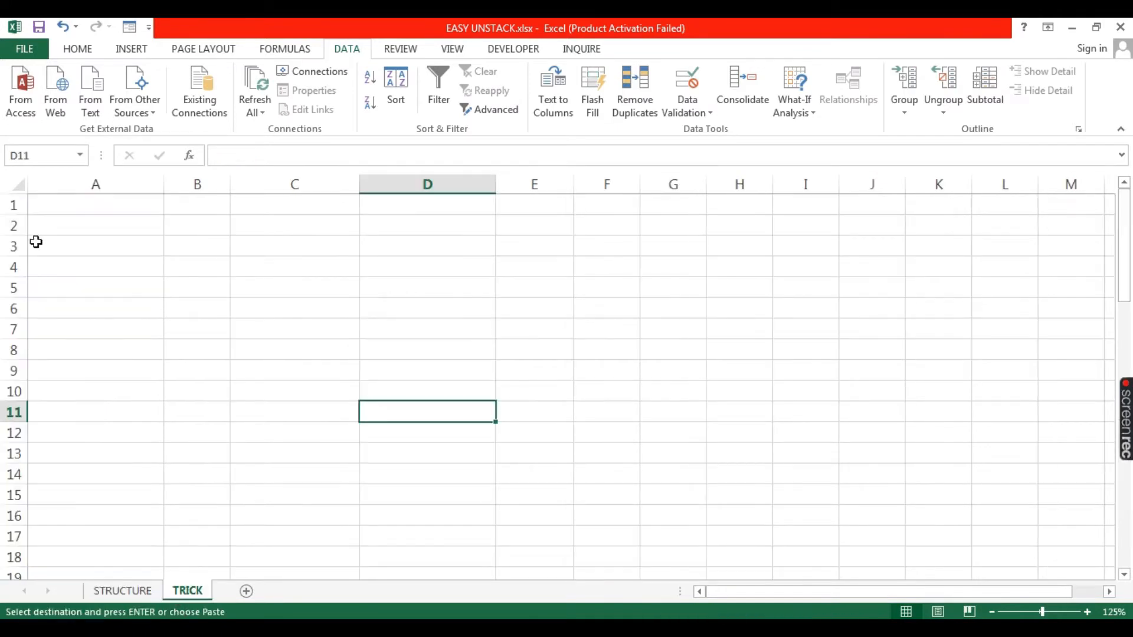
left_click(59, 210)
key("ctrl+v")
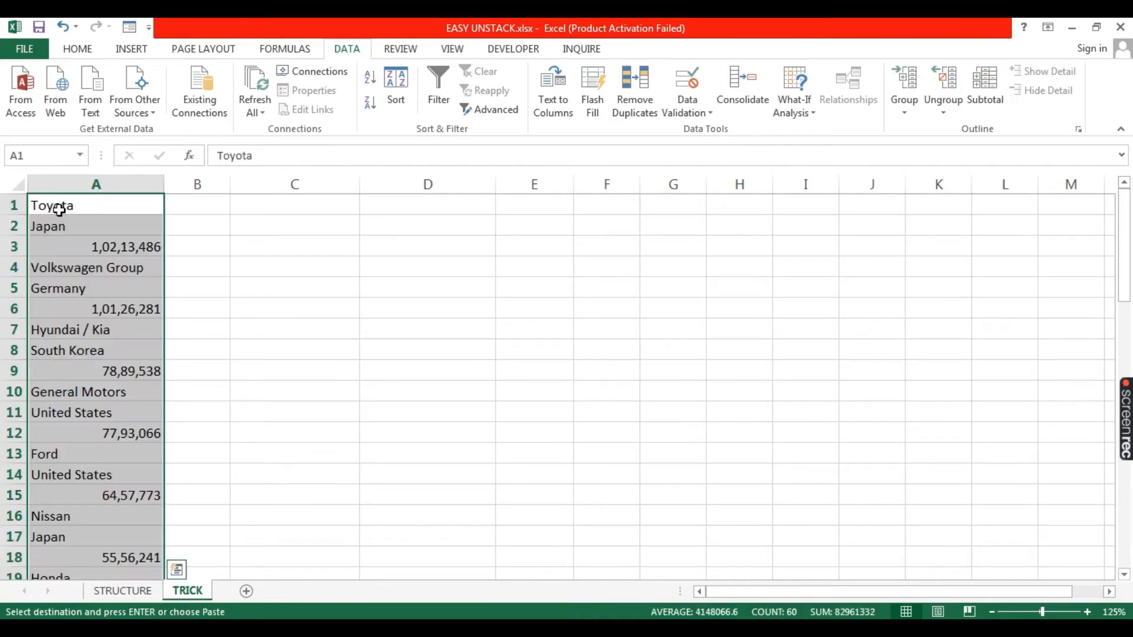
left_click(179, 246)
Enter the references =A1 in C1, =A2 in D1 and =A3 in E1 on the TRICK sheet.
left_click(295, 207)
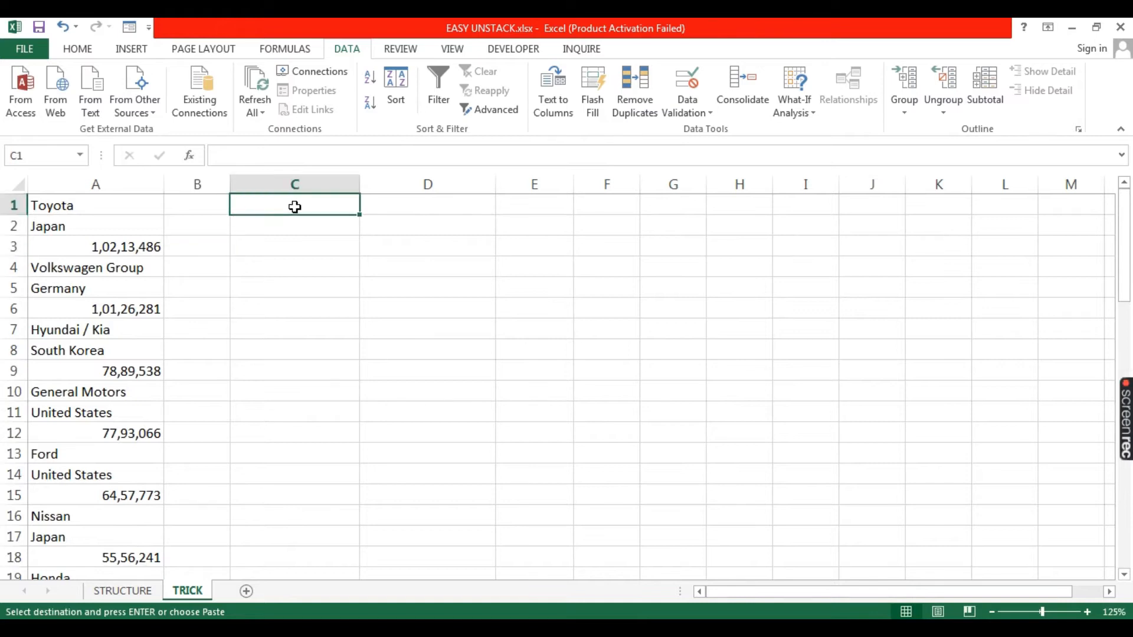
type("=")
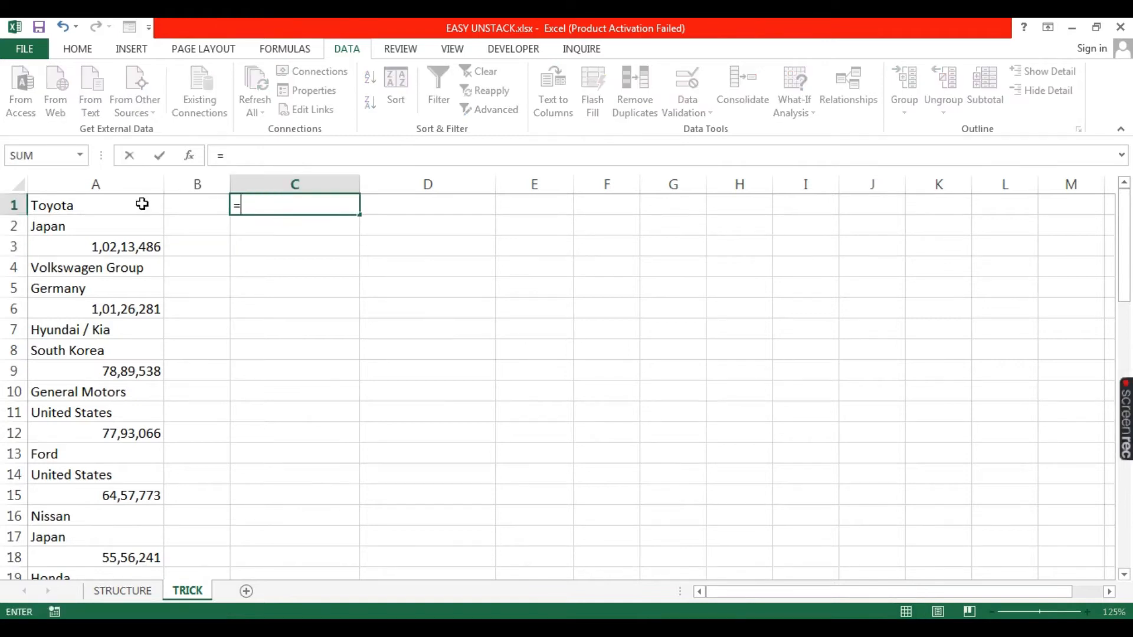
left_click(115, 202)
key("Return")
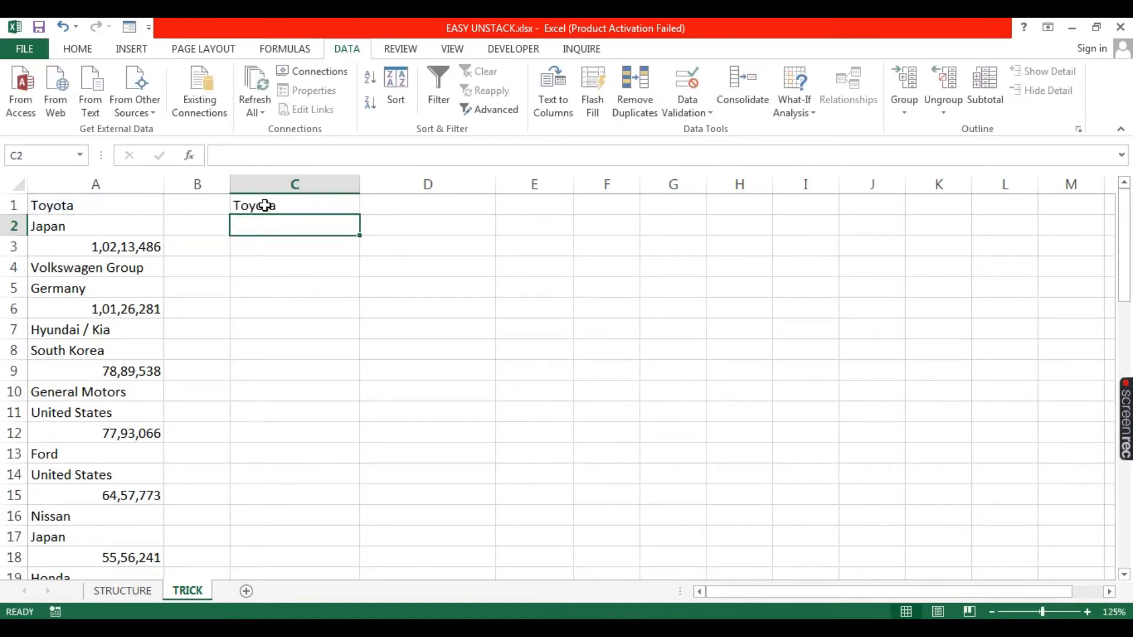
left_click(373, 203)
type("=")
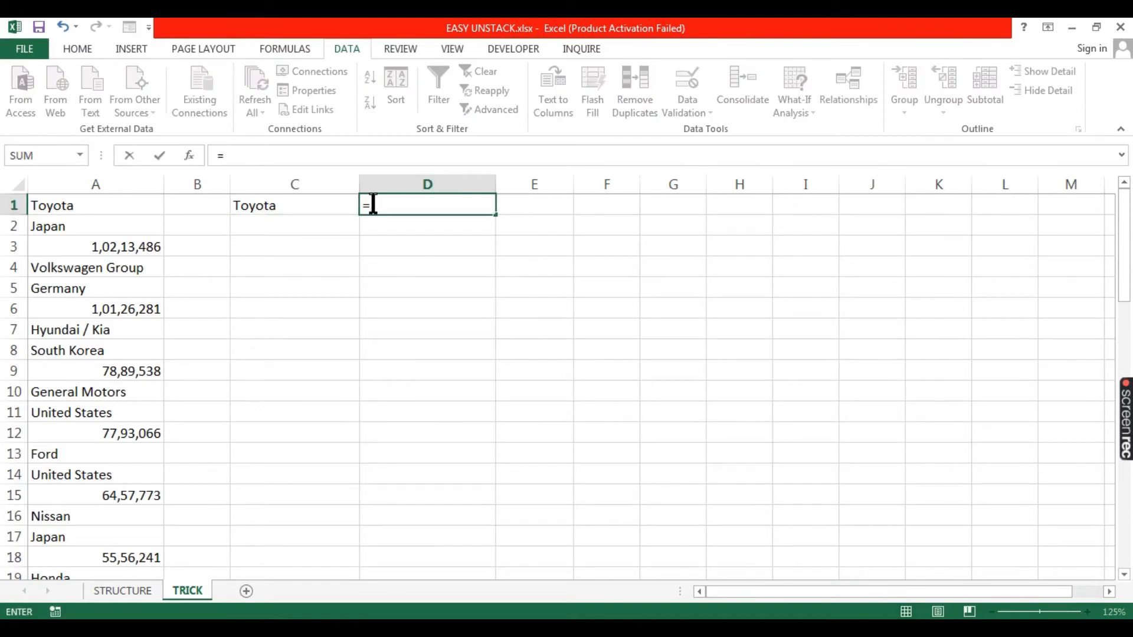
left_click(112, 222)
key("Return")
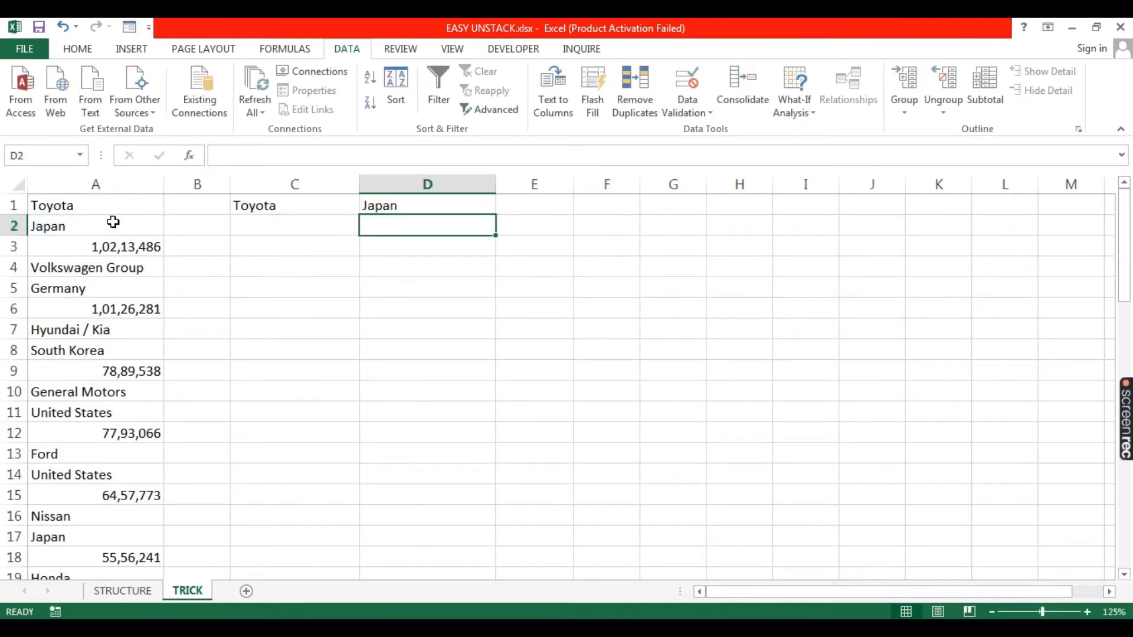
left_click(546, 206)
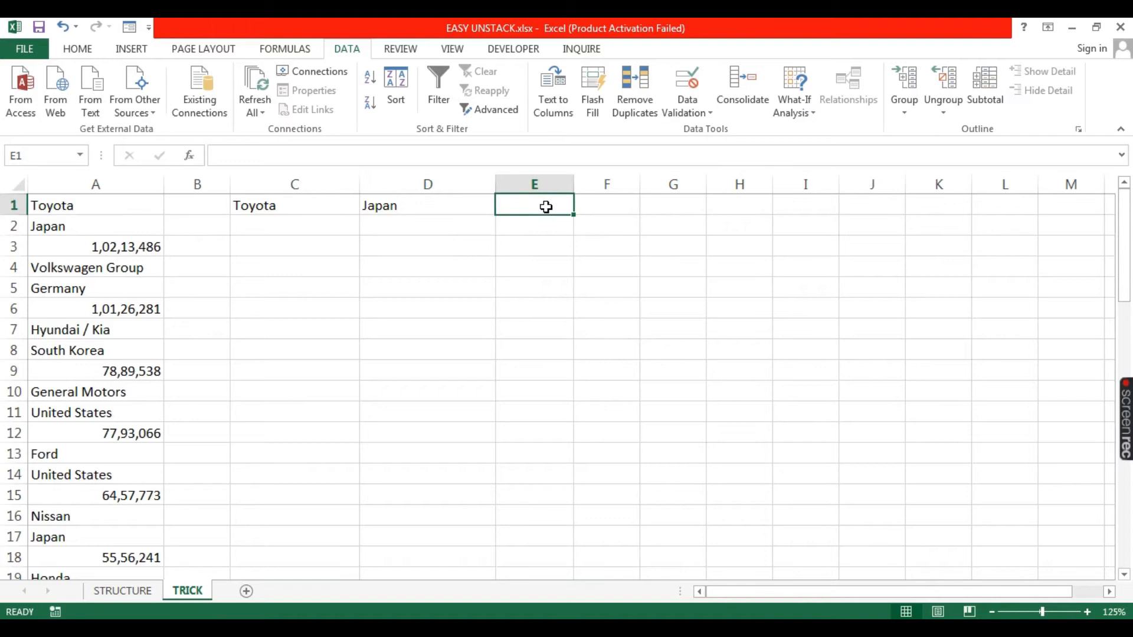
type("=")
left_click(57, 250)
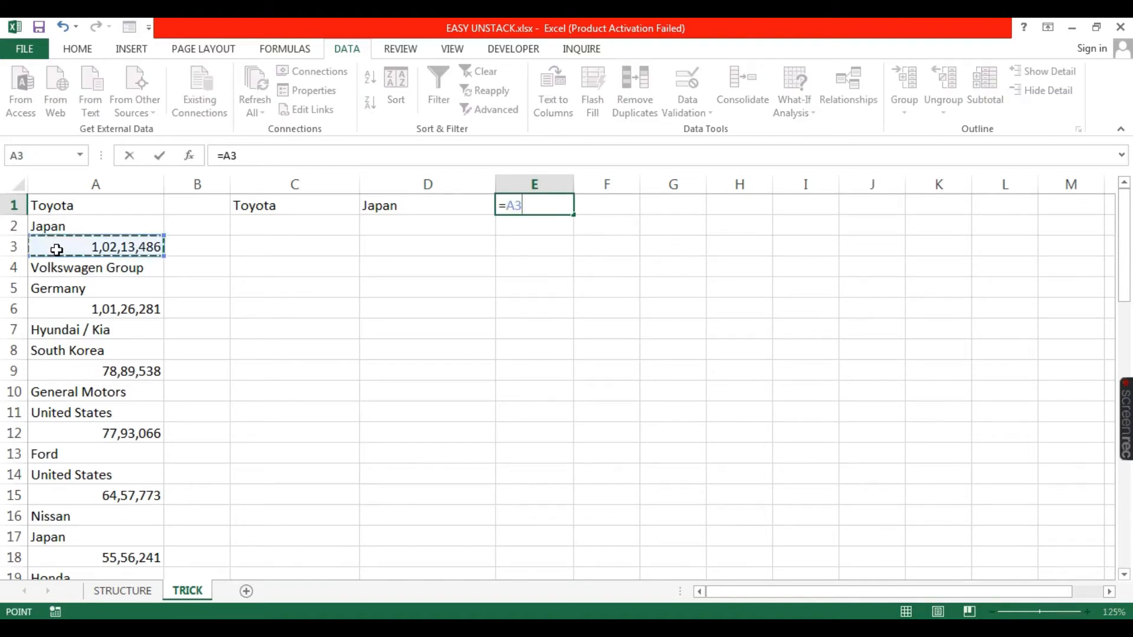
key("Return")
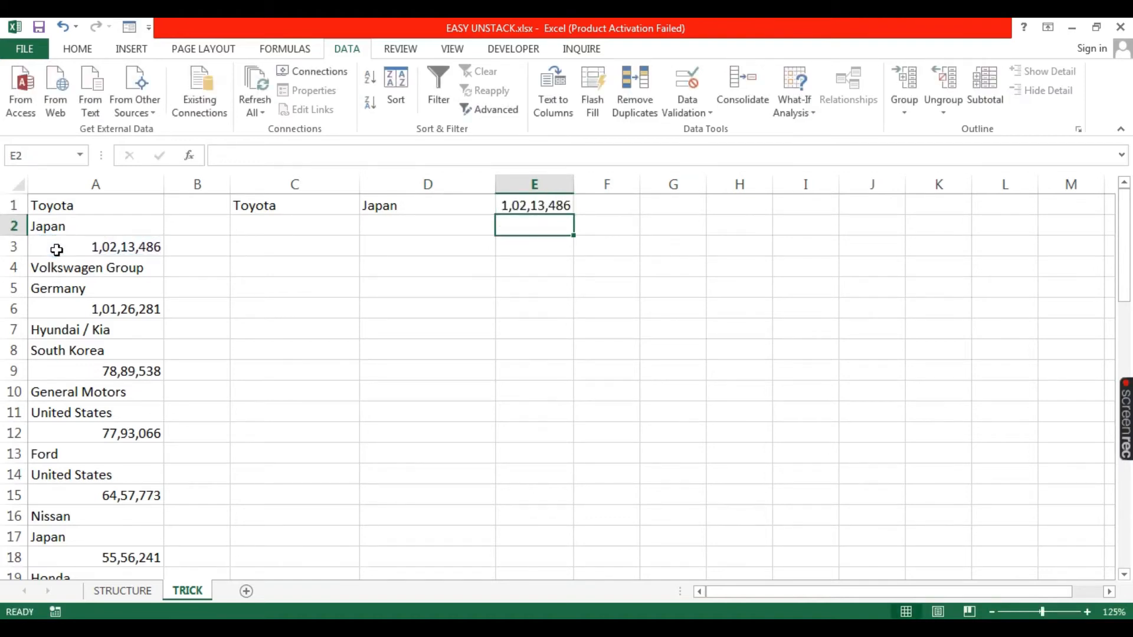
Turn the formula in C1 into text by replacing its equals sign with the prefix KP, giving KPA1.
left_click(283, 207)
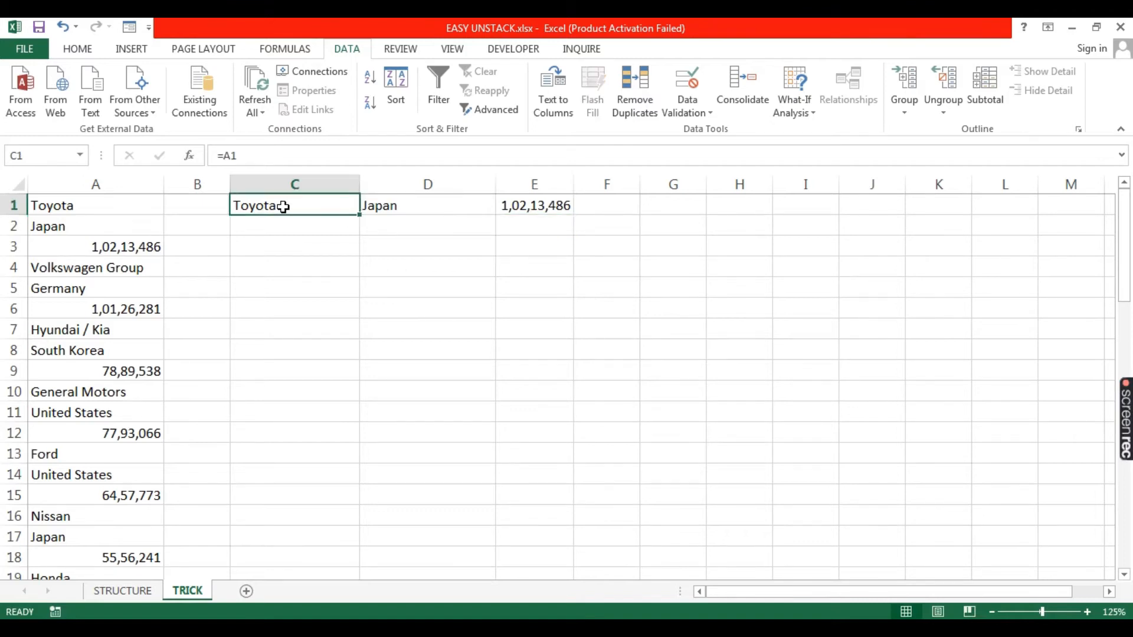
left_click(227, 156)
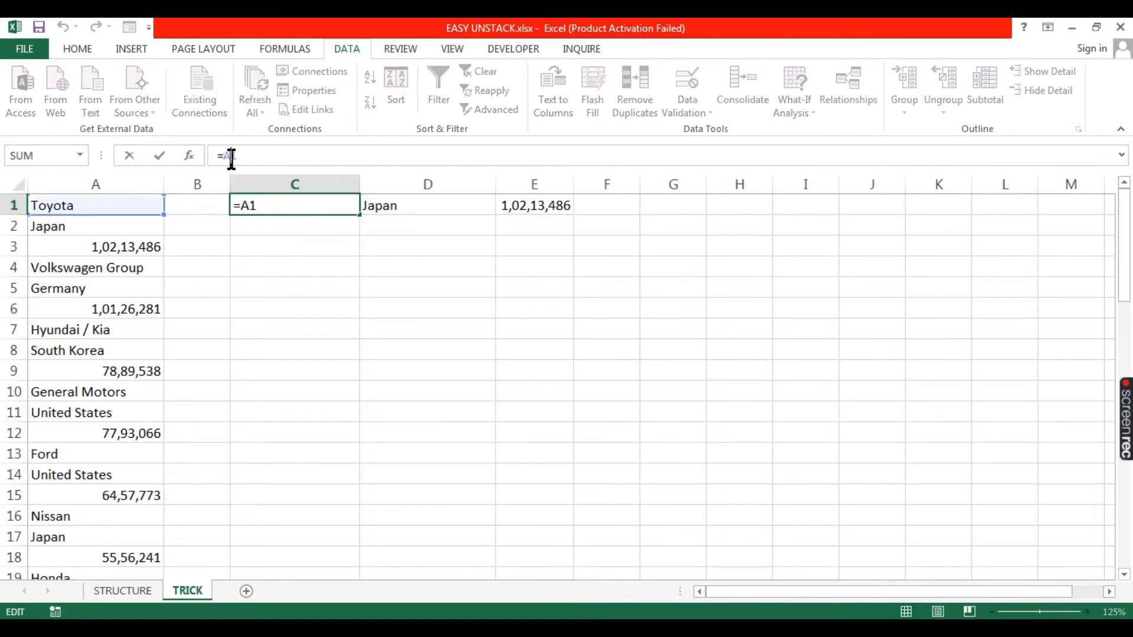
key("BackSpace")
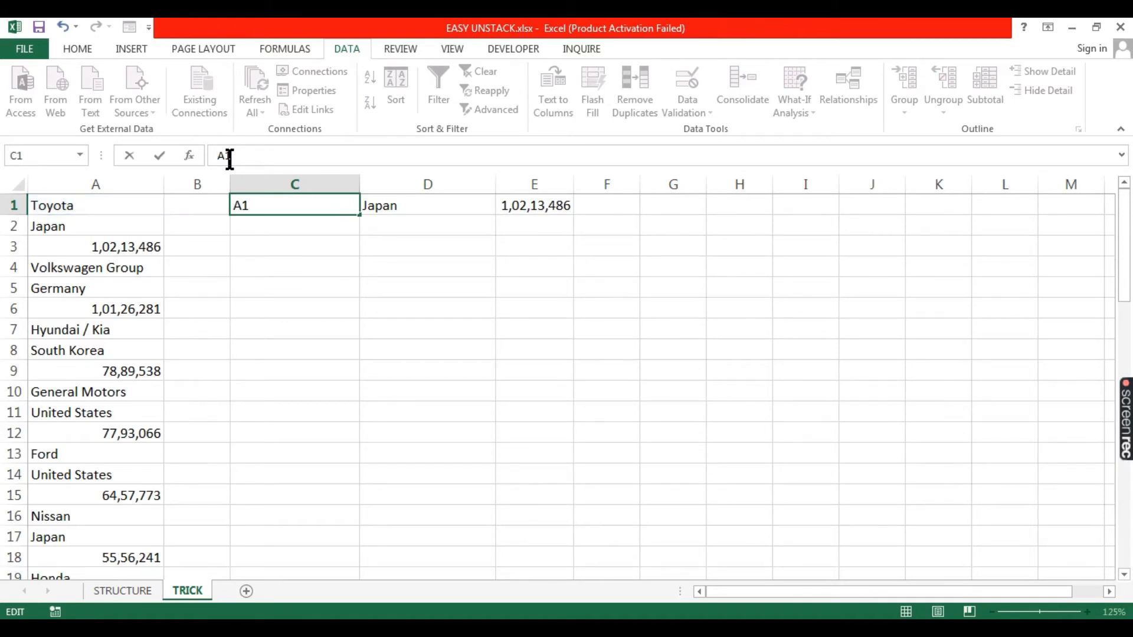
key("Caps_Lock")
type("KP")
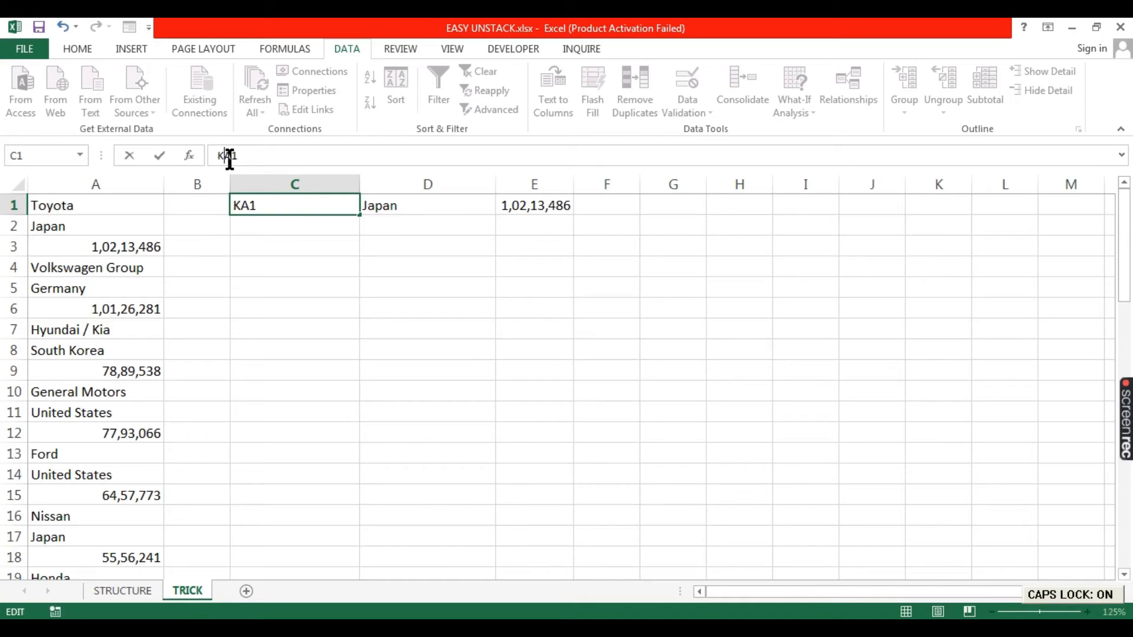
key("Return")
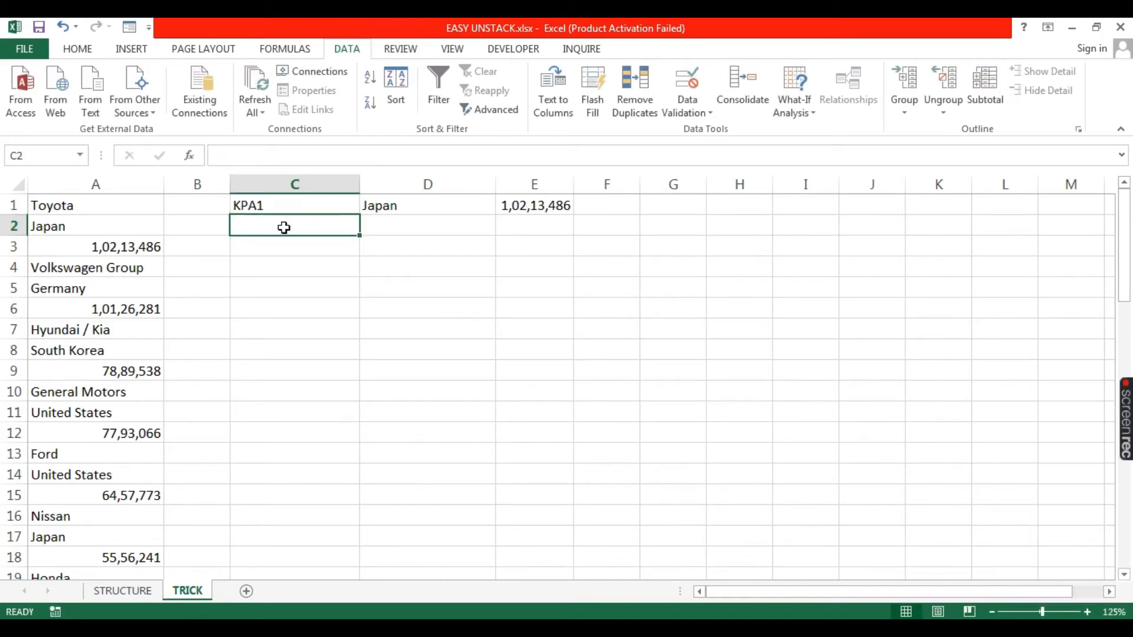
Replace the equals signs in D1 and E1 with KP so the cells hold KPA2 and KPA3.
left_click(370, 206)
left_click(229, 156)
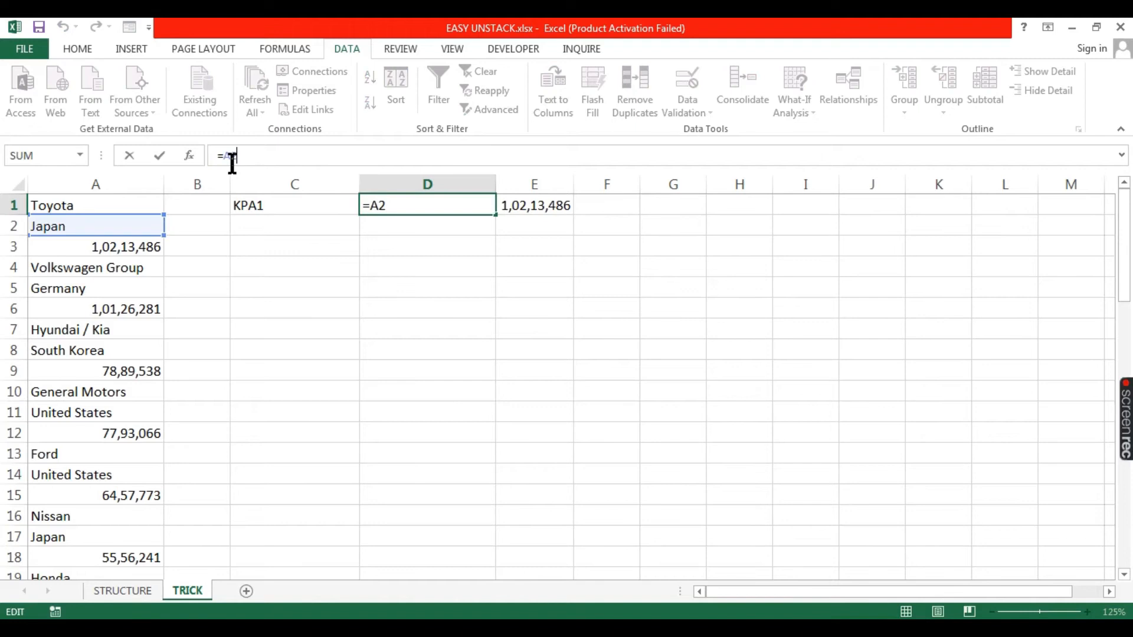
key("BackSpace")
type("KP")
key("Return")
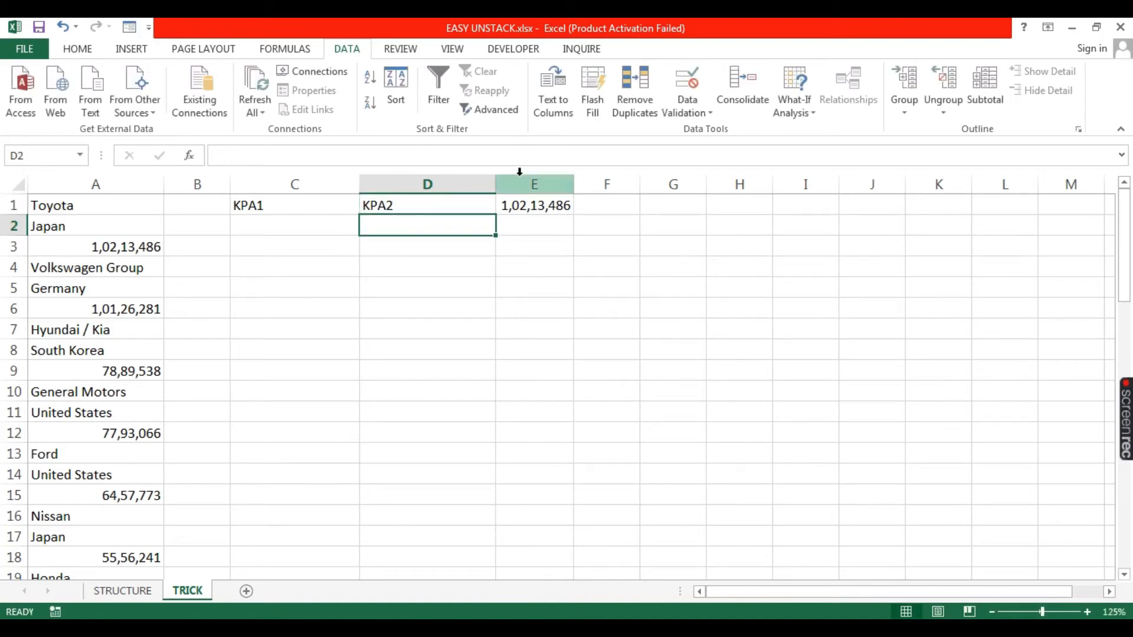
left_click(501, 207)
left_click(249, 152)
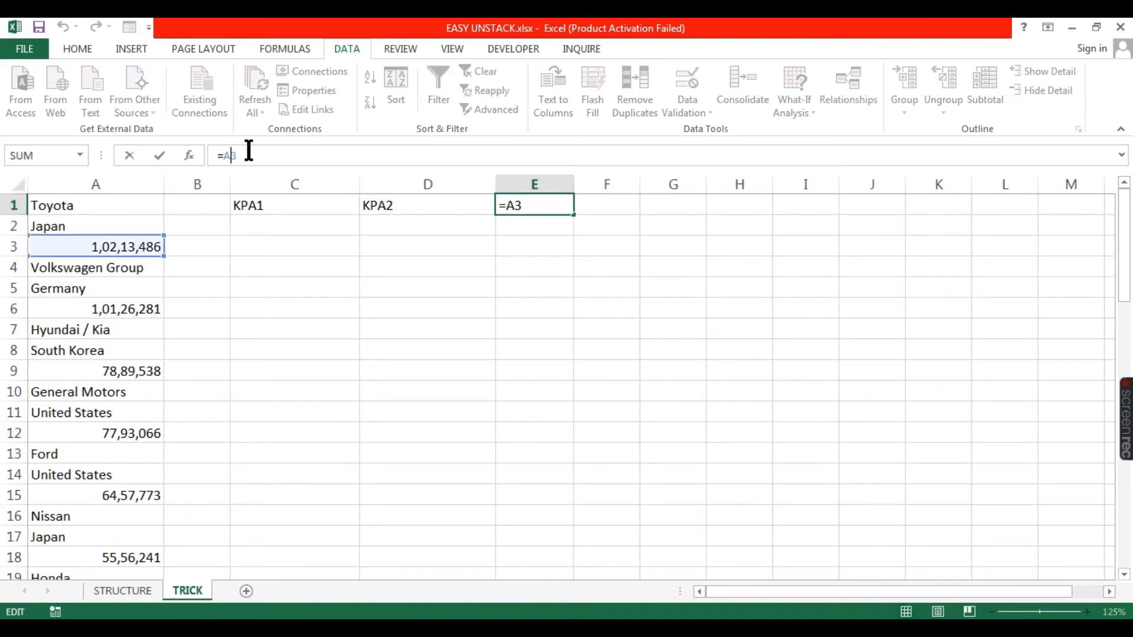
key("BackSpace")
type("KP")
key("Return")
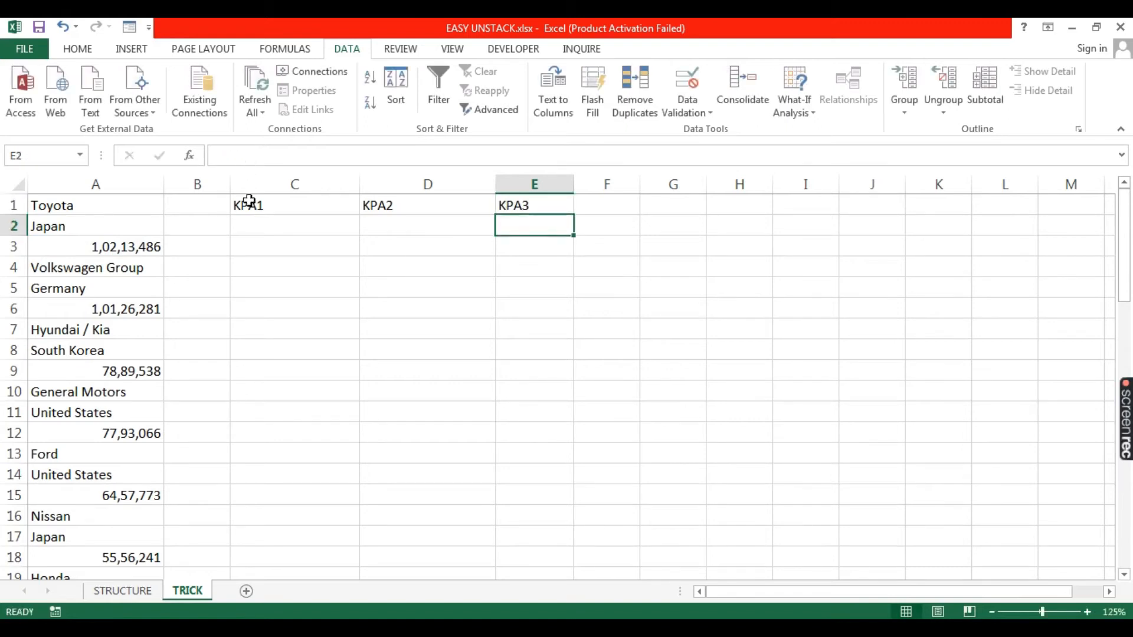
Copy the text from C1 down into C2 and change it to KPA4.
left_click(262, 223)
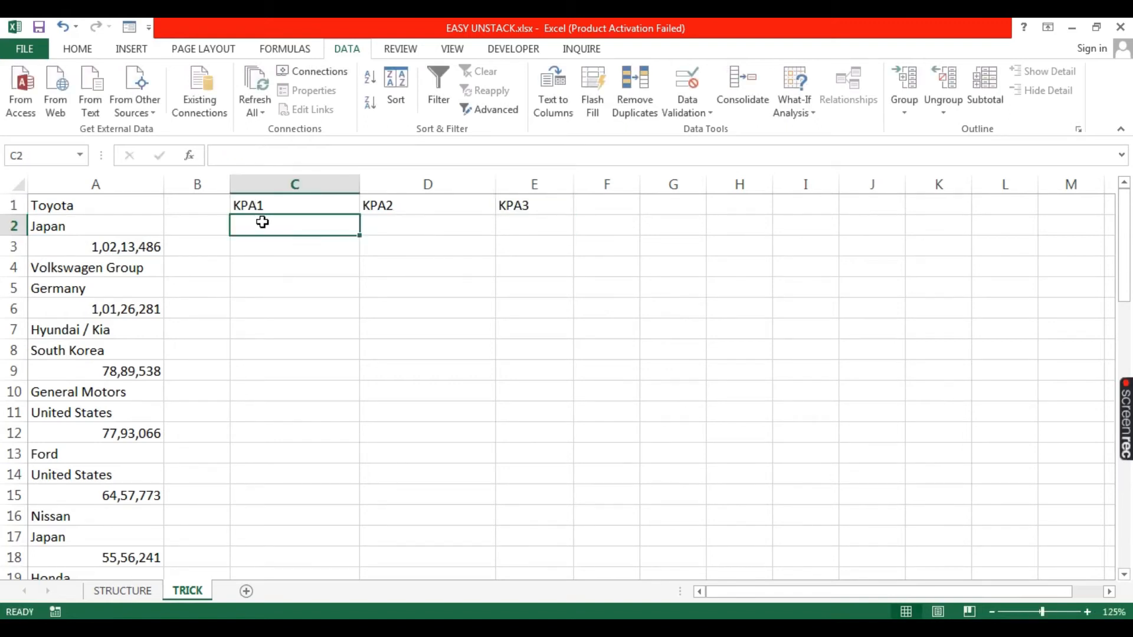
key("ctrl+d")
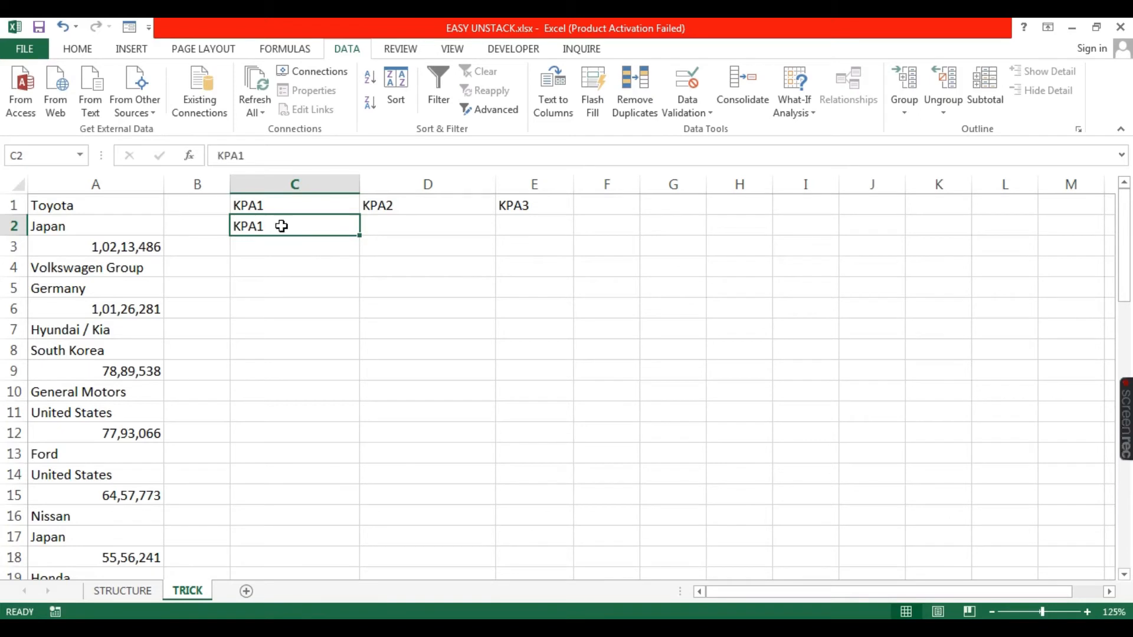
key("F2")
key("BackSpace")
type("4")
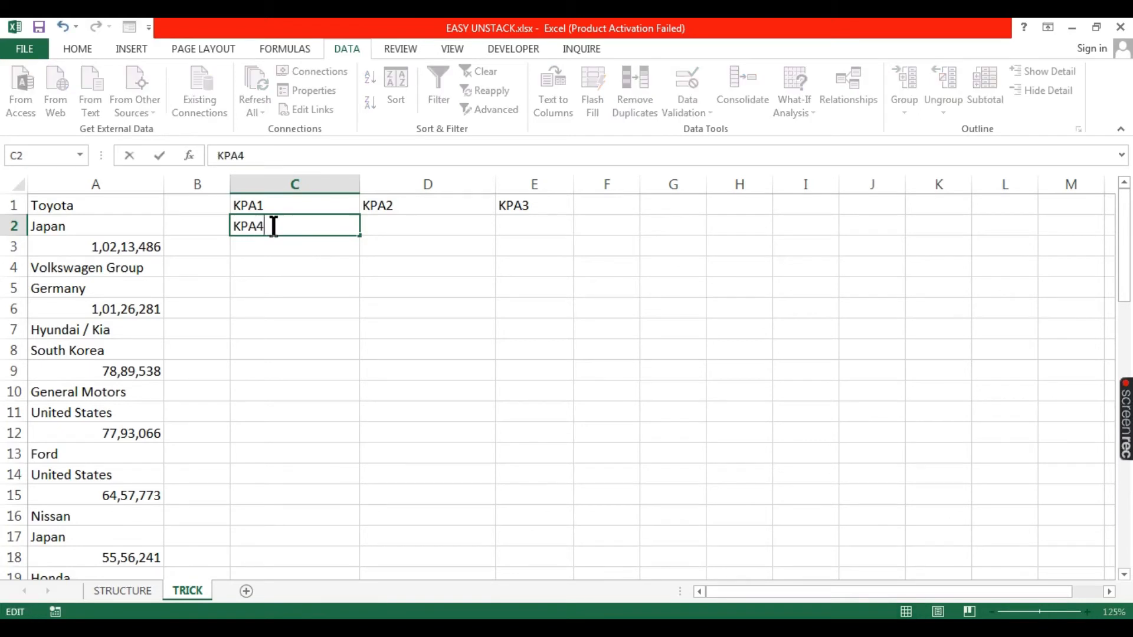
key("Return")
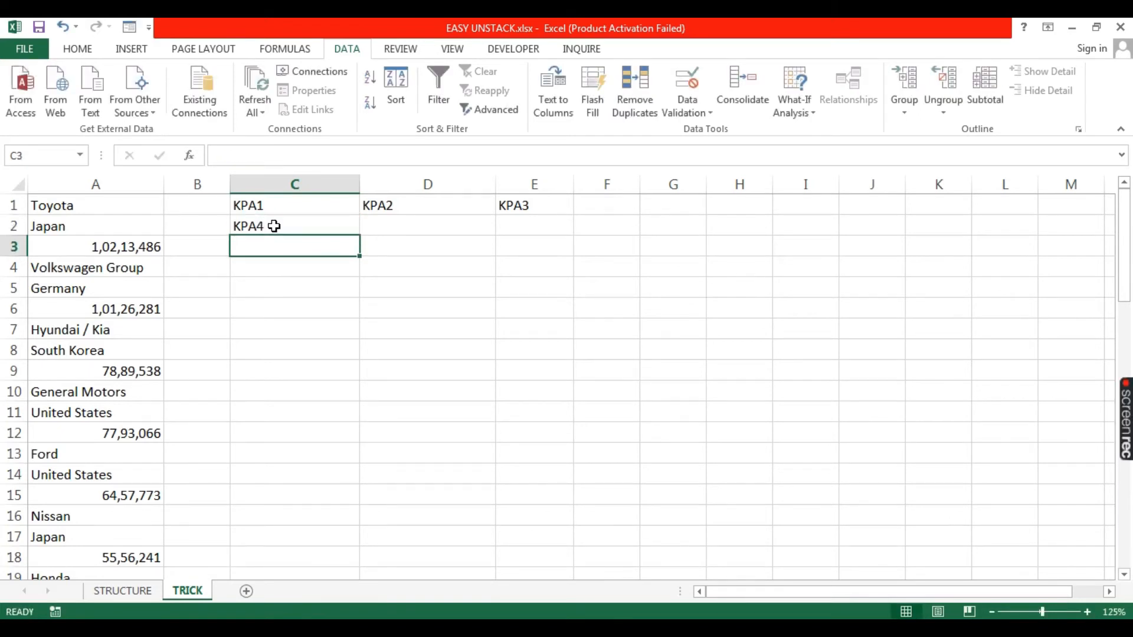
Copy the texts of D1 and E1 down into row 2, changing D2 to KPA5 and E2 to KPA6.
left_click(425, 219)
key("ctrl+d")
left_click(497, 226)
key("ctrl+d")
double_click(409, 226)
key("BackSpace")
key("Return")
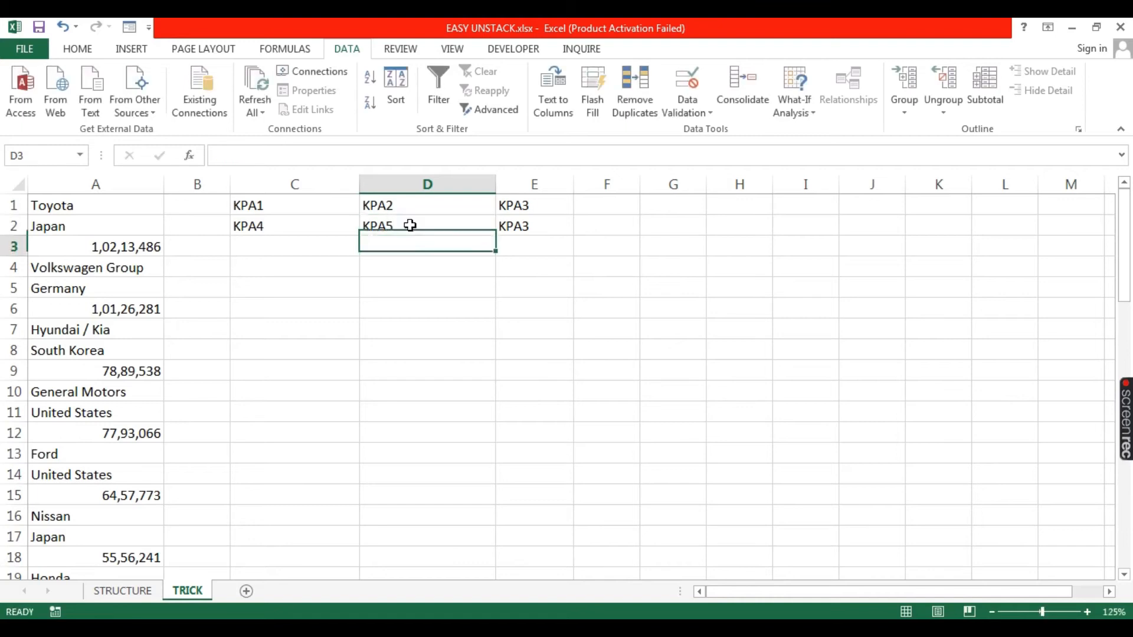
left_click(518, 224)
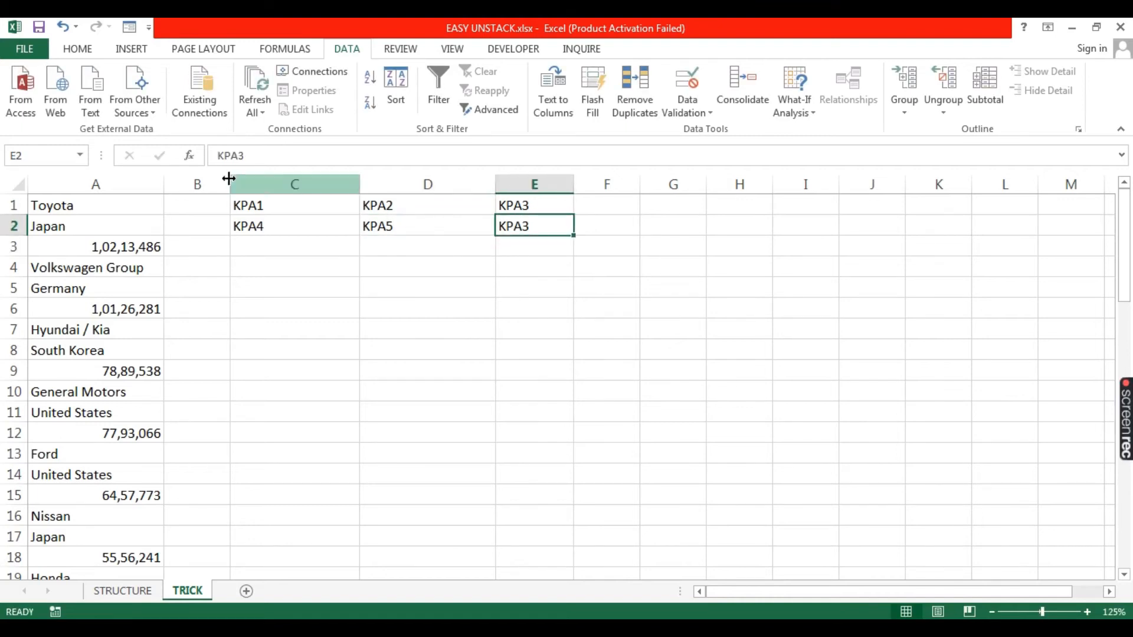
left_click(259, 152)
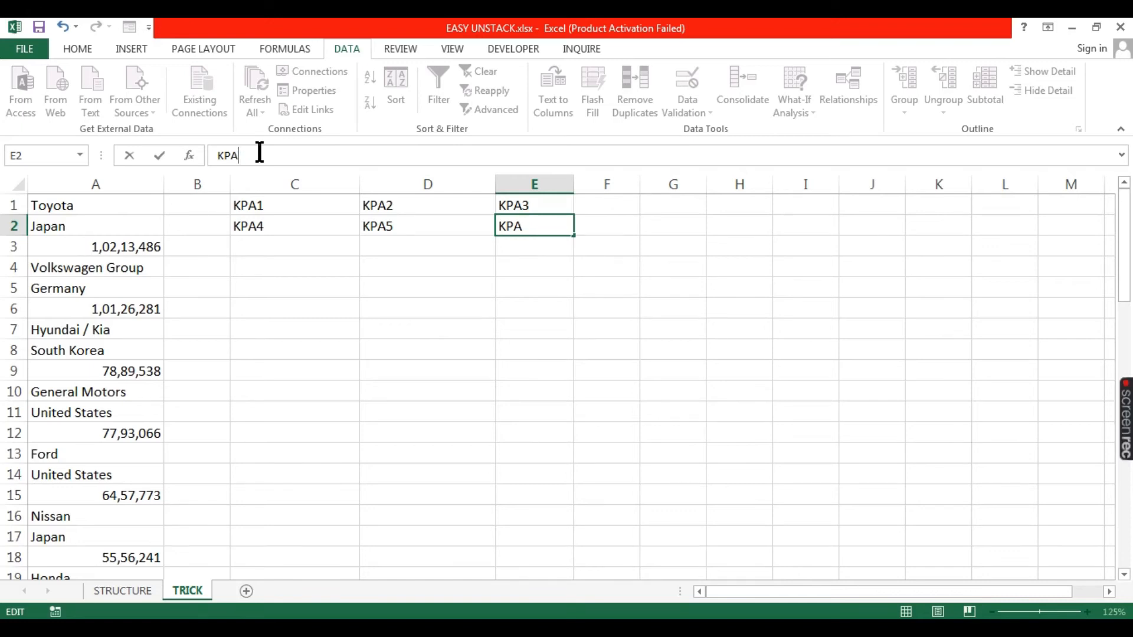
key("Return")
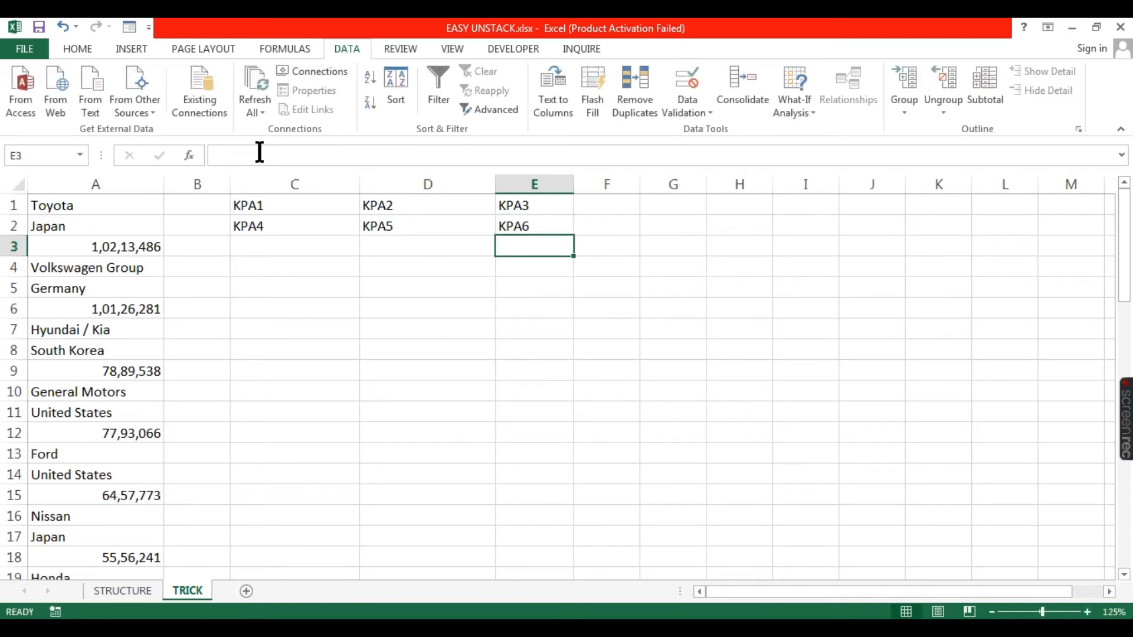
Extend the KPA reference series from C1:E2 down through row 18.
left_click_drag(261, 206, 586, 564)
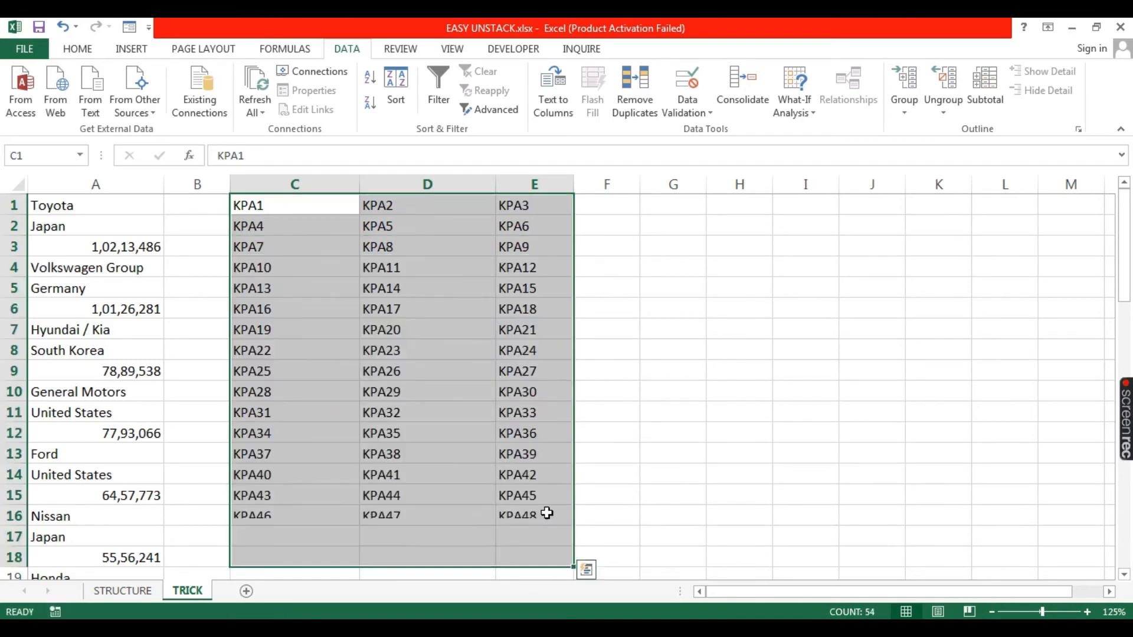
scroll(369, 327, "down", 3)
scroll(369, 327, "up", 3)
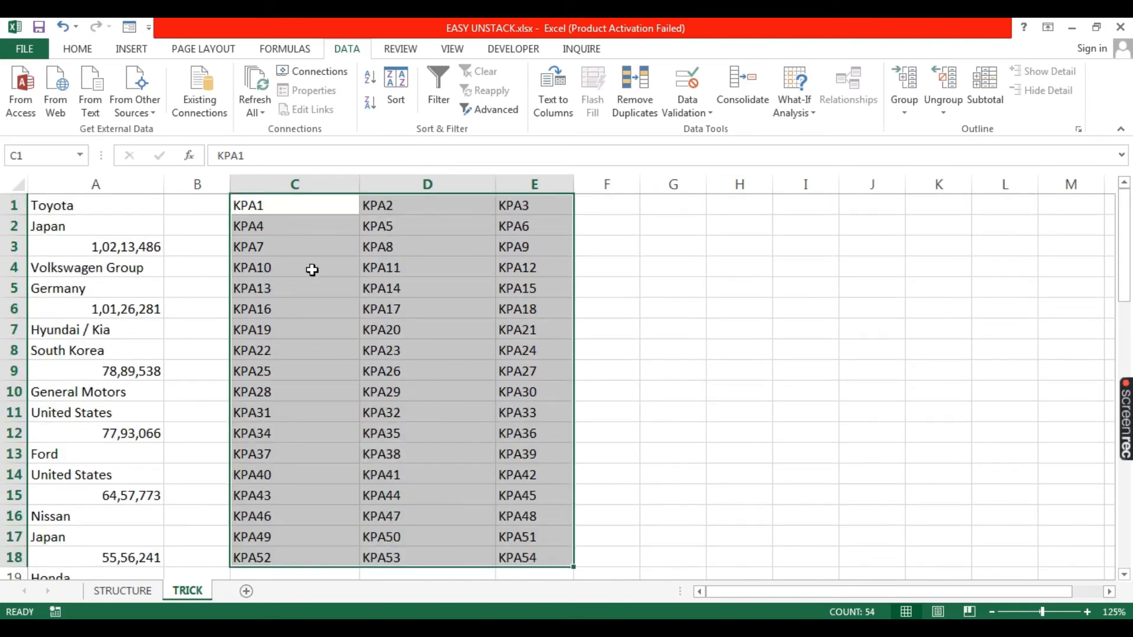
Check the length of the stacked list and the three-column table on the STRUCTURE sheet.
left_click(285, 223)
left_click_drag(271, 205, 562, 558)
left_click(144, 589)
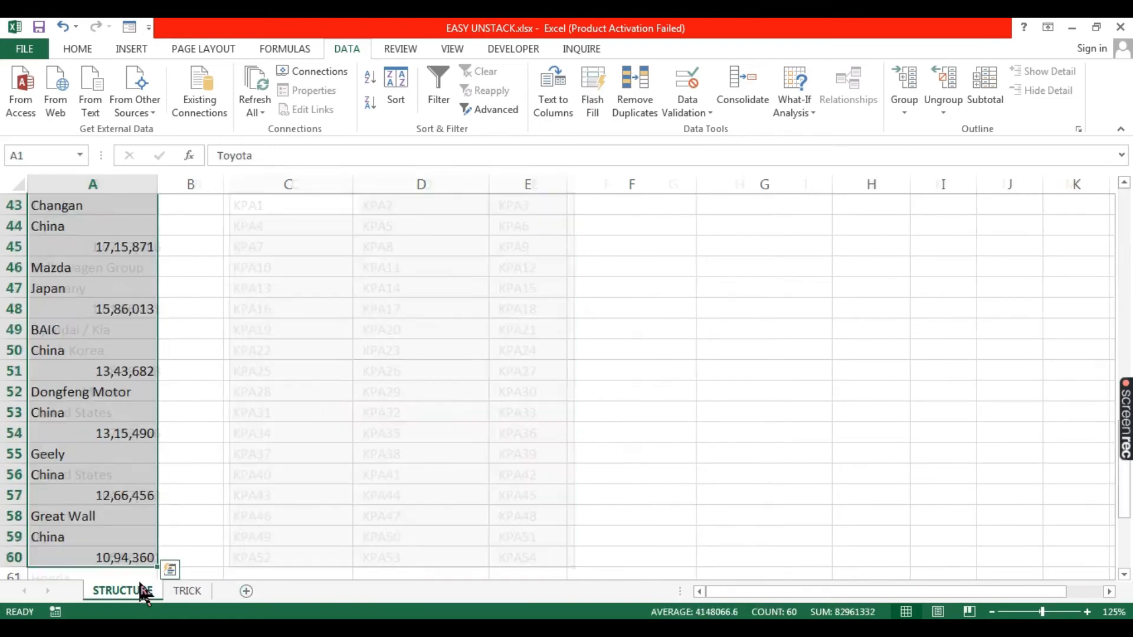
scroll(290, 375, "up", 11)
scroll(514, 253, "up", 3)
scroll(293, 483, "down", 3)
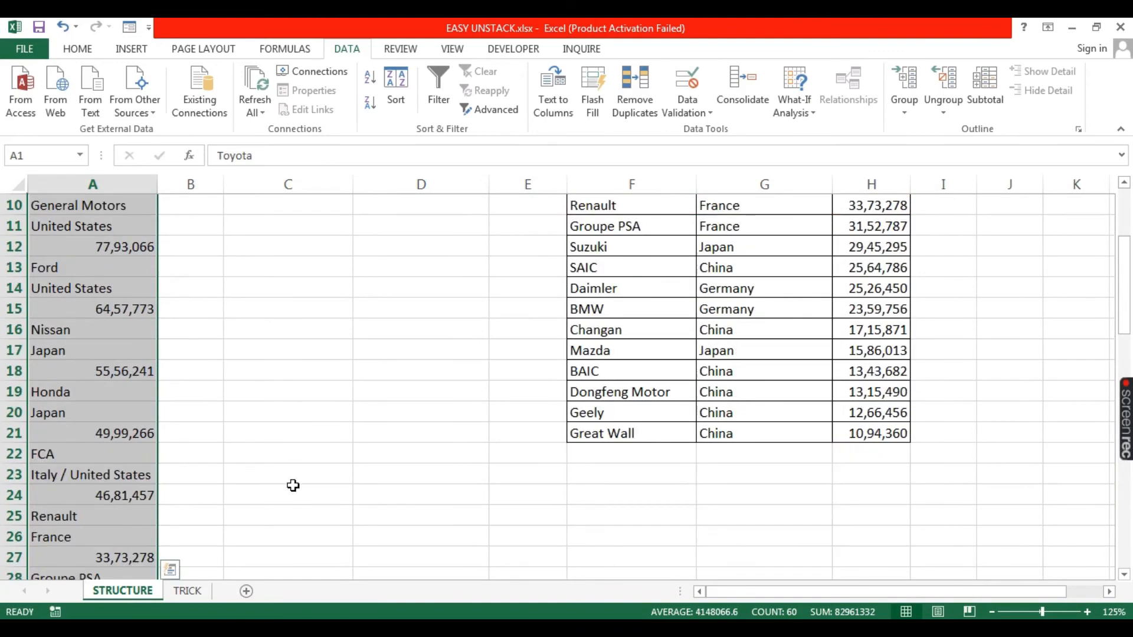
Extend the KPA reference series in columns C to E of the TRICK sheet down through row 23.
left_click(189, 590)
scroll(454, 407, "down", 3)
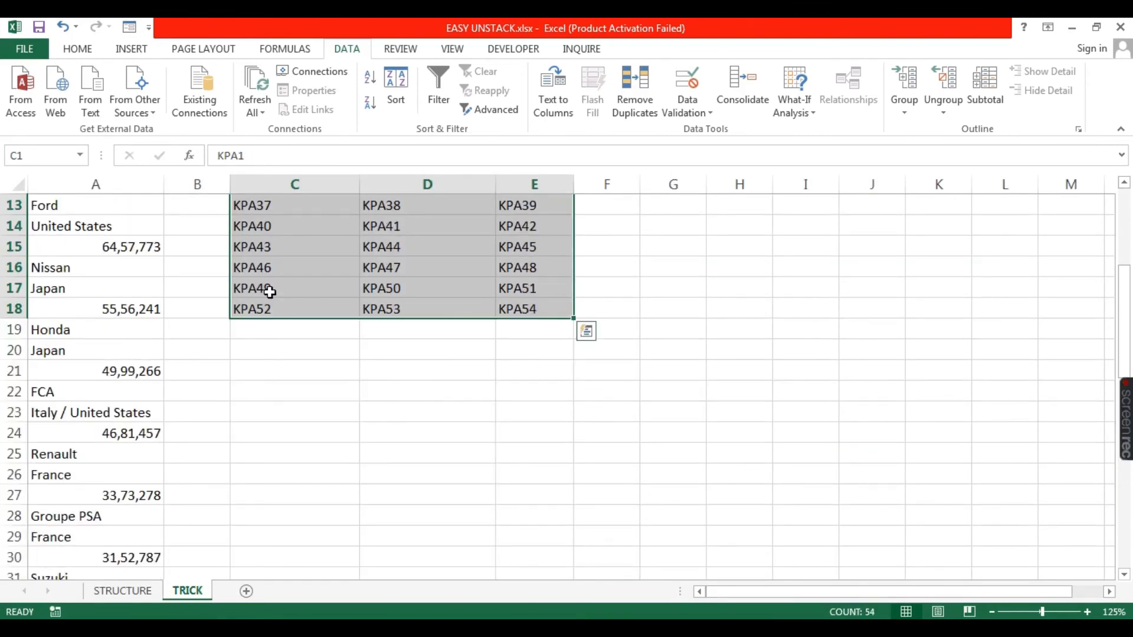
left_click_drag(273, 289, 580, 404)
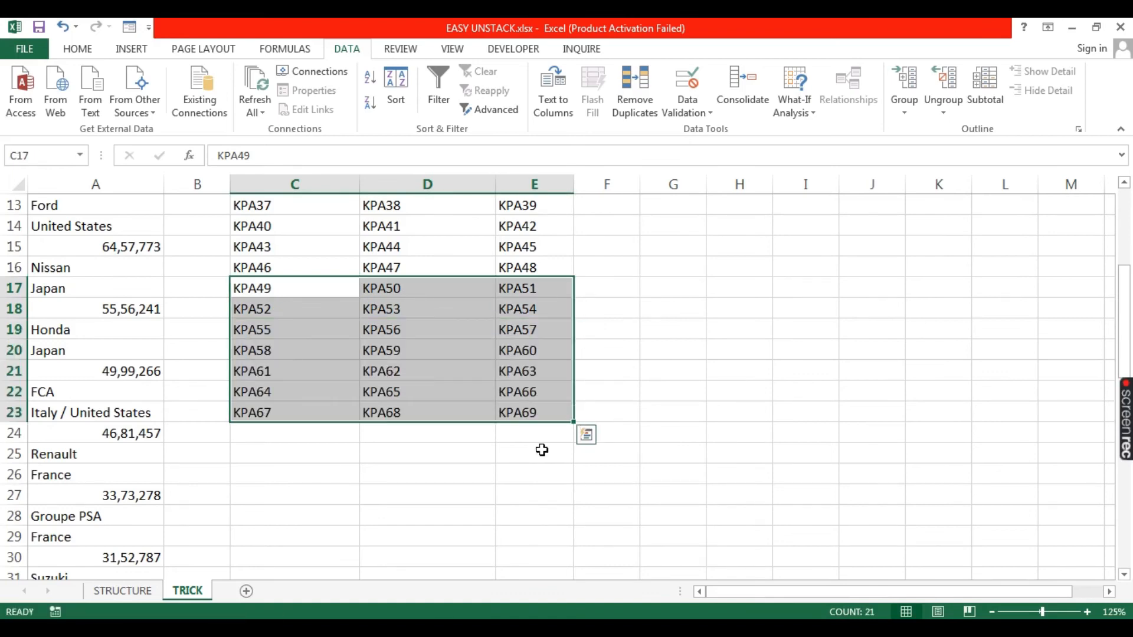
scroll(399, 307, "up", 4)
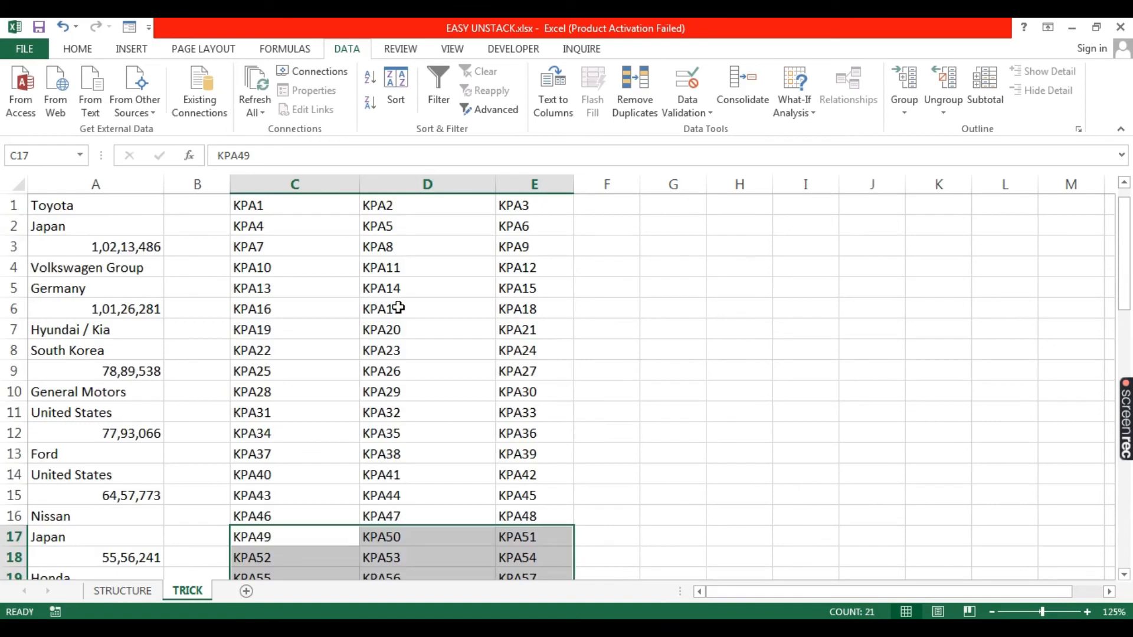
Replace every KP with an equals sign in C1:E23 to turn the texts into live cell references.
left_click(264, 203)
key("ctrl+shift+Right")
key("ctrl+shift+Down")
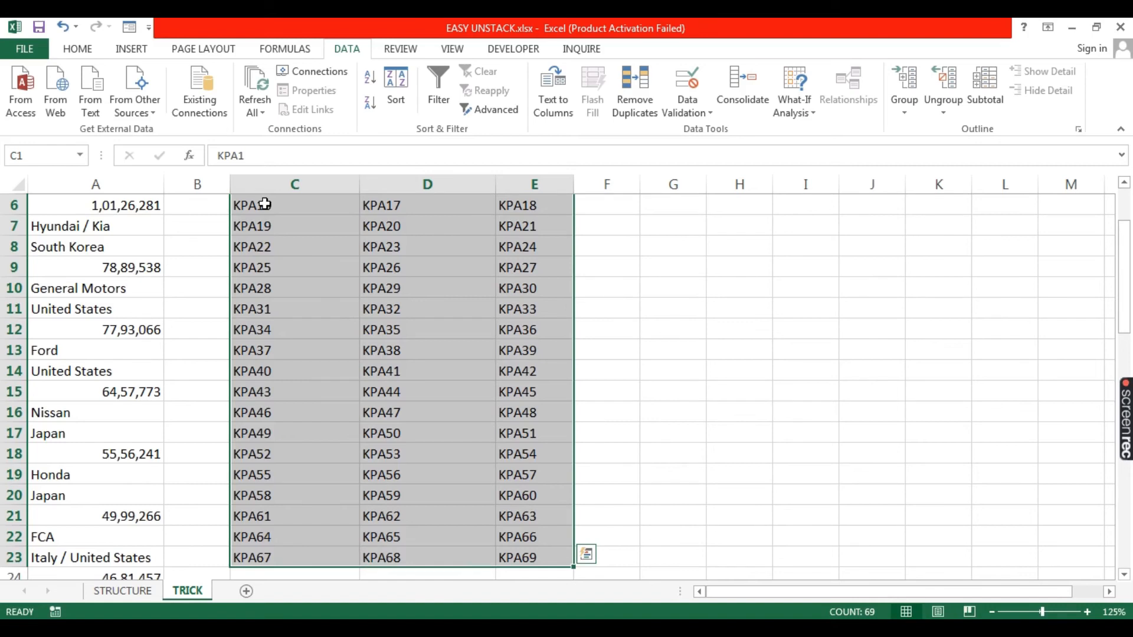
key("ctrl+h")
left_click(687, 303)
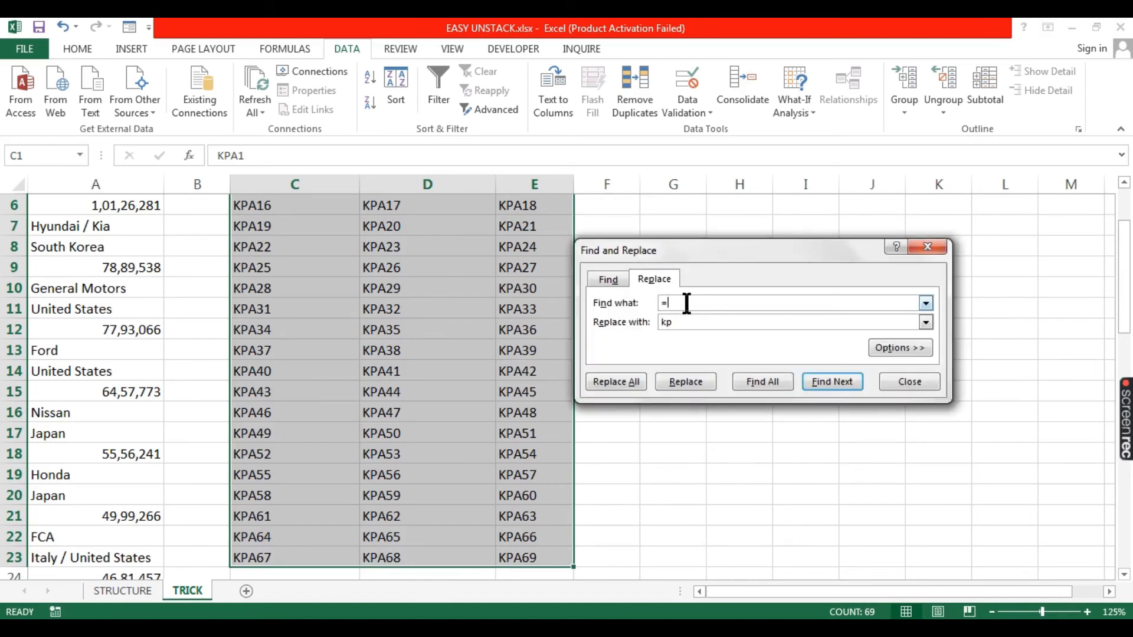
type("k")
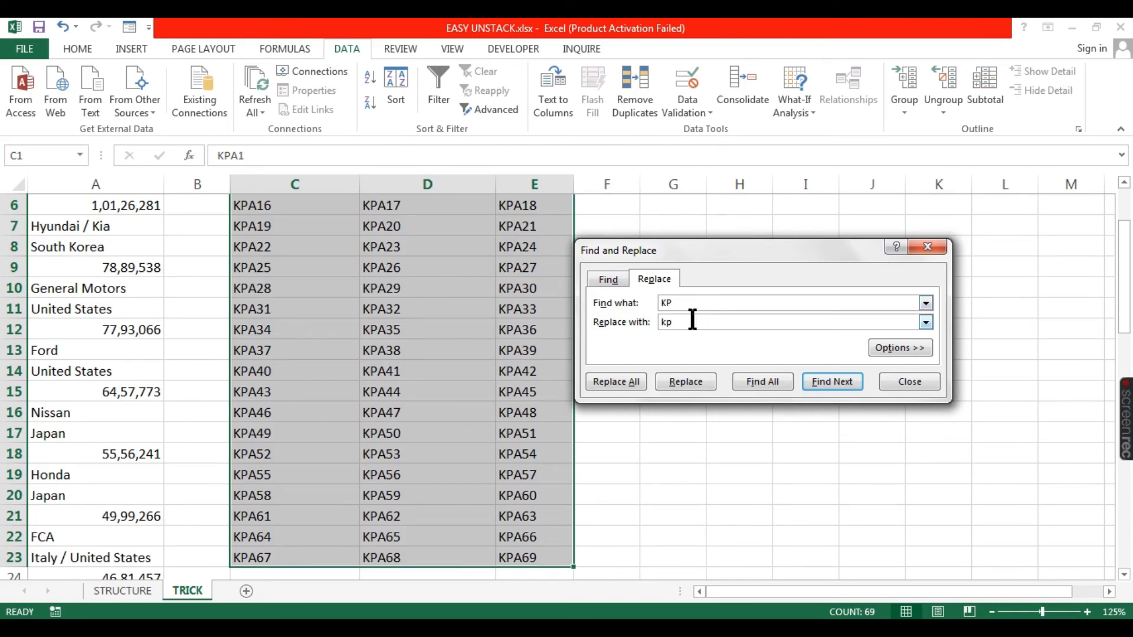
key("BackSpace")
key("BackSpace")
type("=")
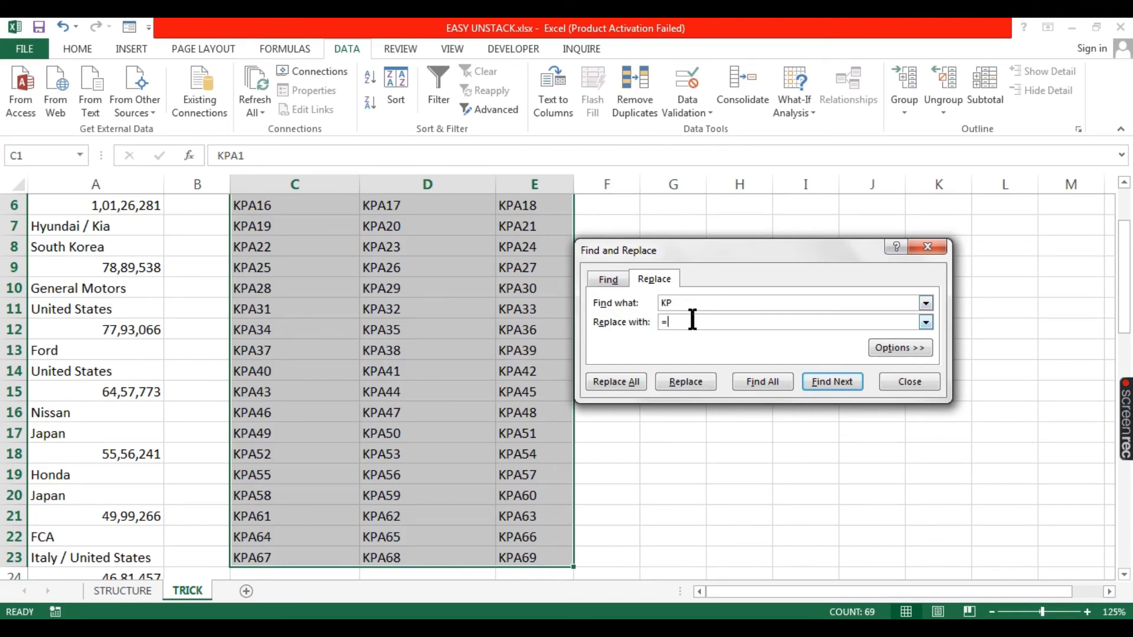
left_click(616, 382)
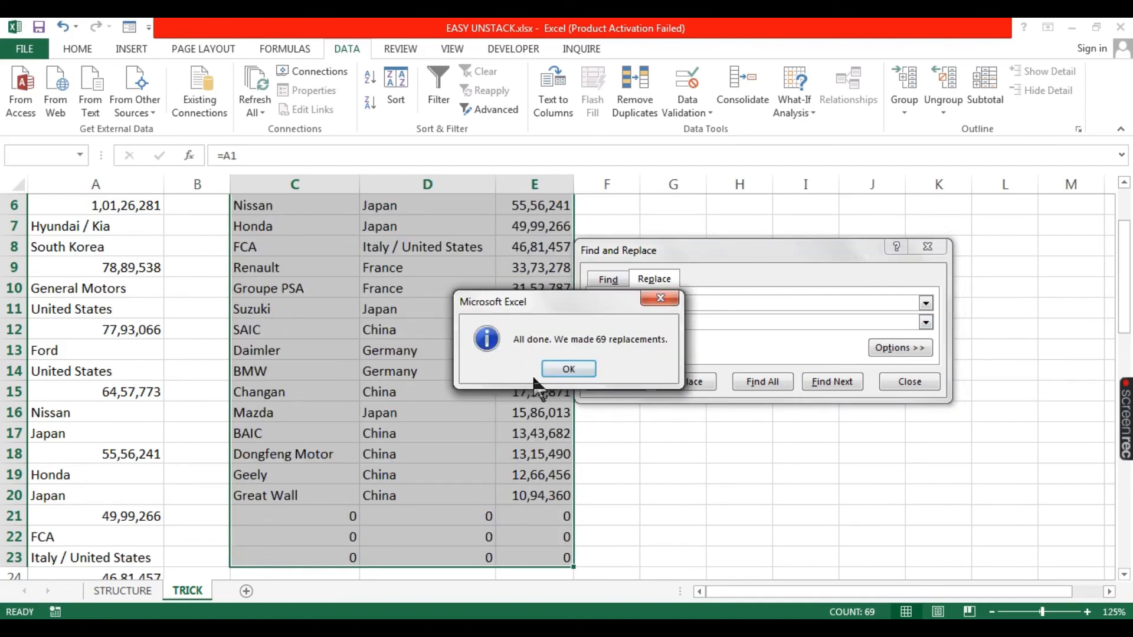
left_click(640, 369)
left_click(927, 246)
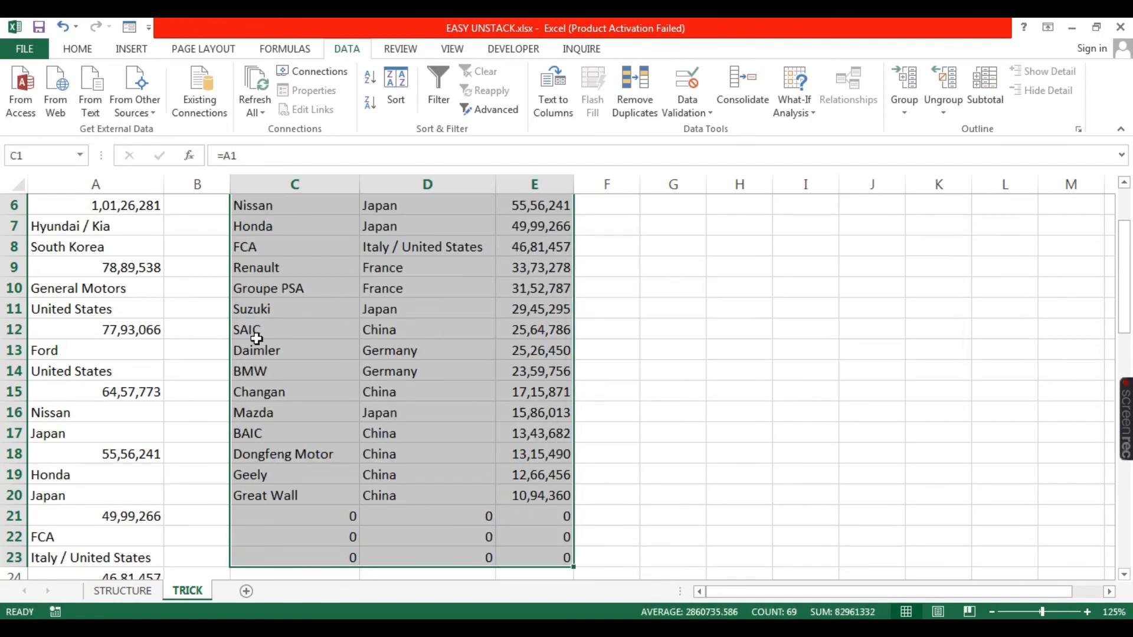
Clear the surplus zero formulas in C21:E23 below the unstacked table and select cell C1.
scroll(200, 319, "up", 2)
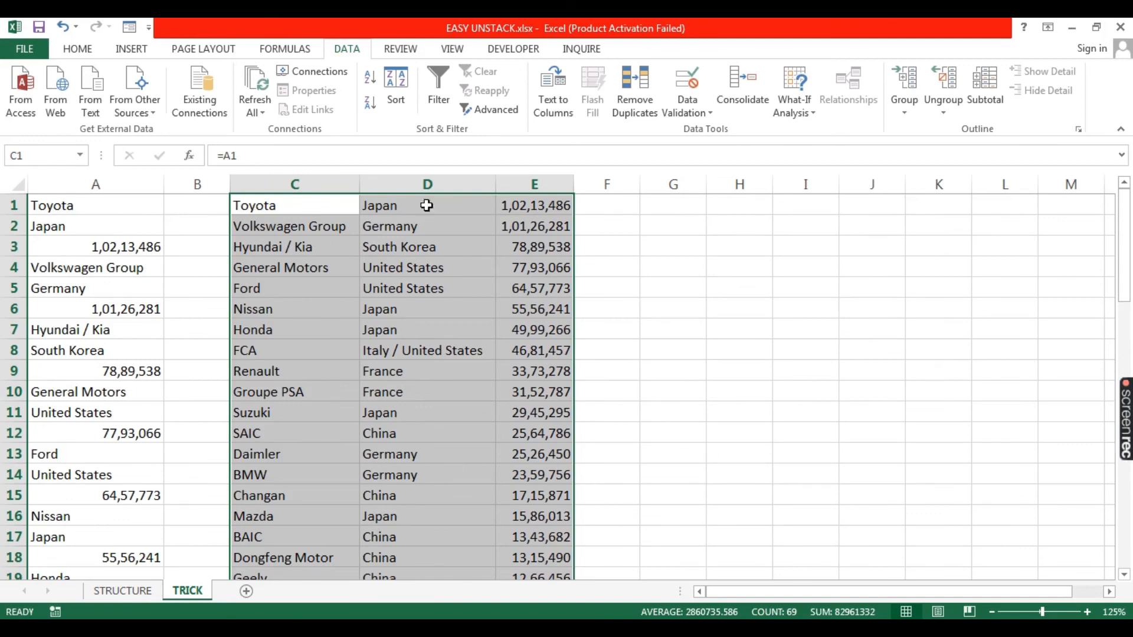
scroll(480, 299, "down", 4)
left_click(278, 378)
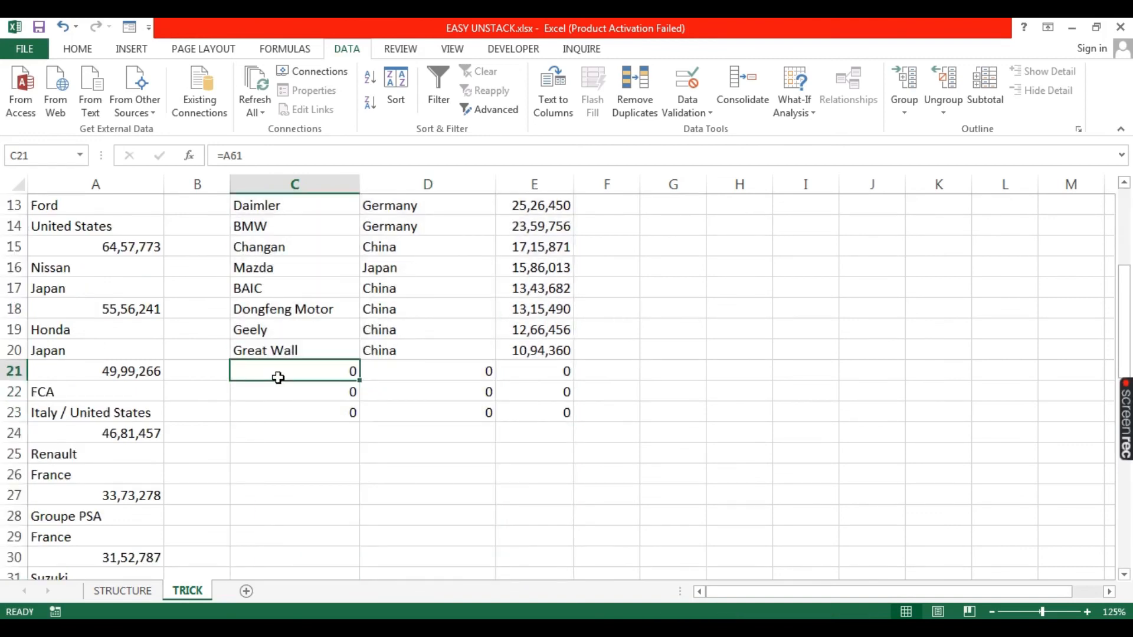
key("shift+Right")
key("shift+Right")
key("shift+Down")
key("shift+Down")
key("Delete")
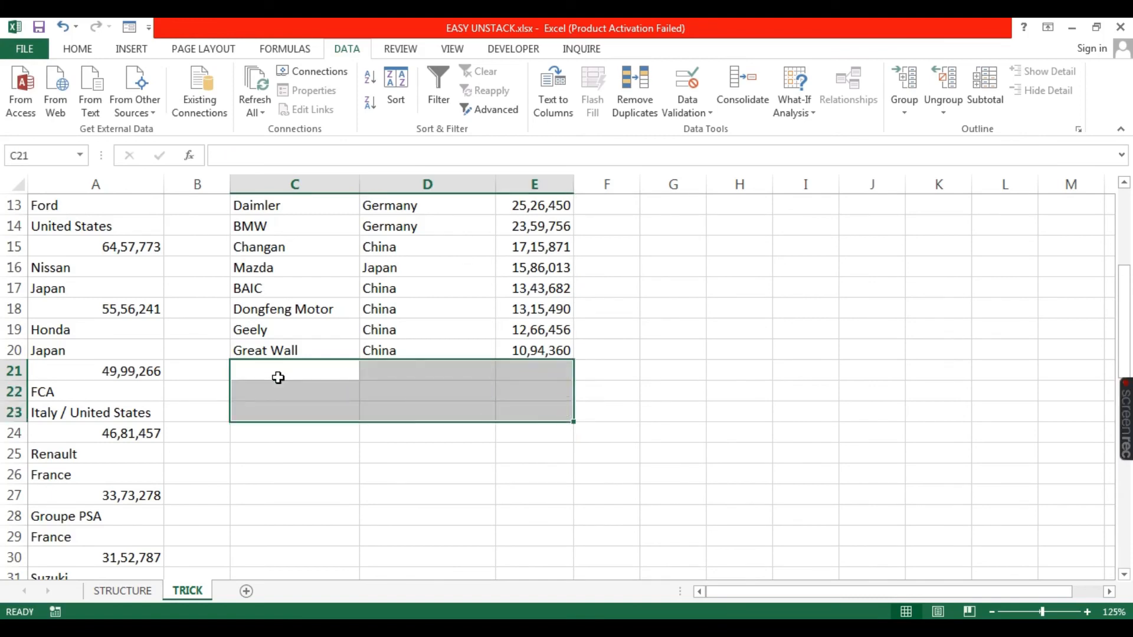
scroll(278, 378, "up", 4)
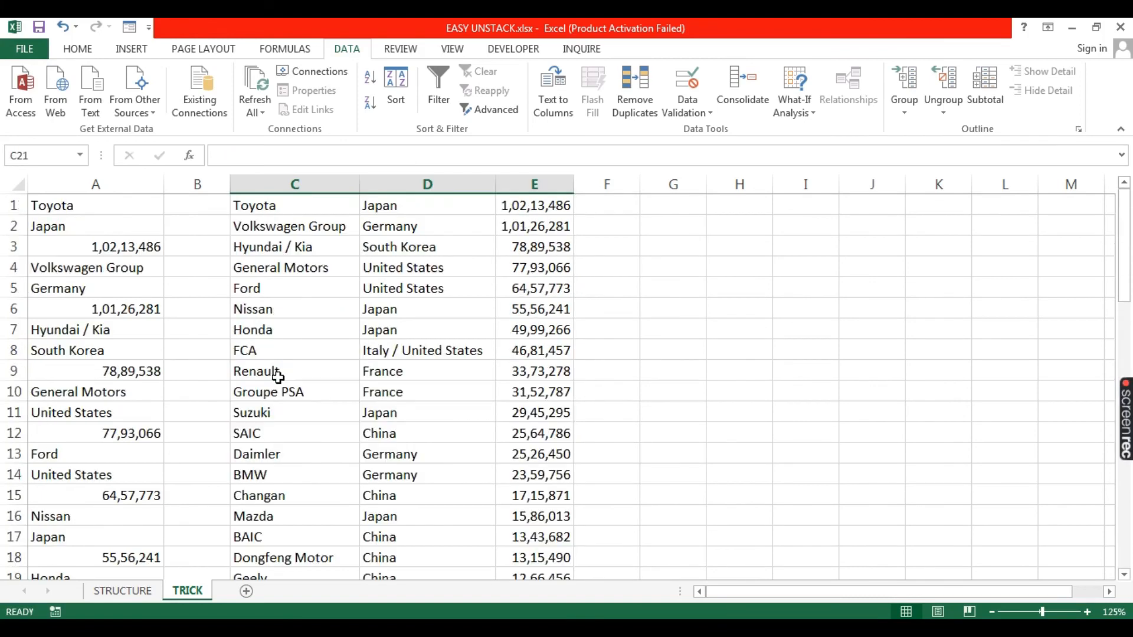
left_click(260, 205)
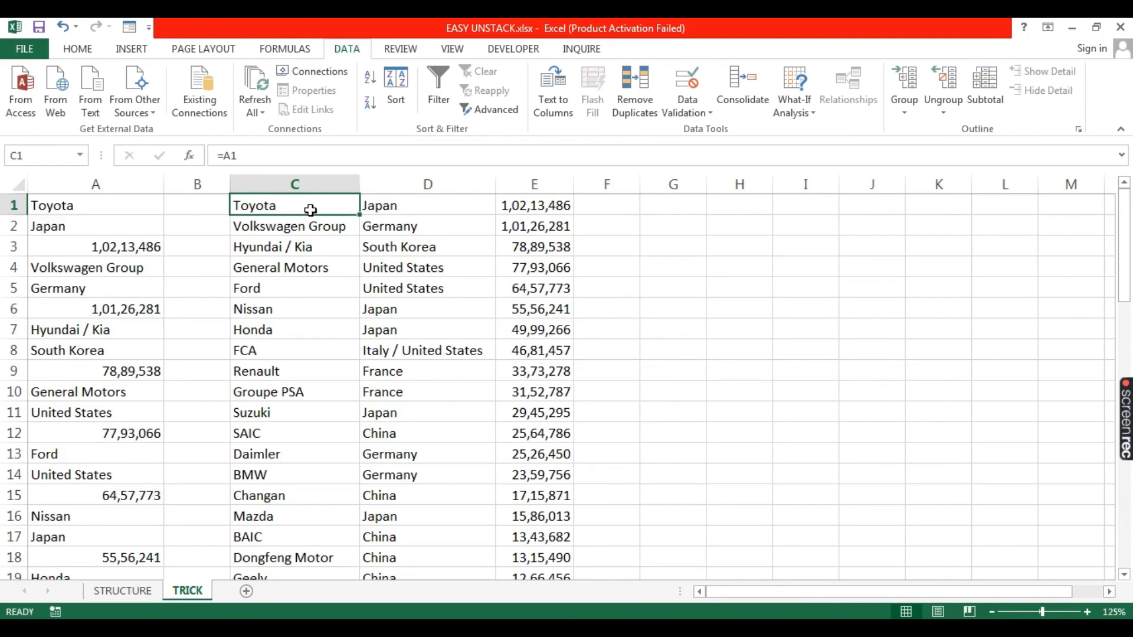